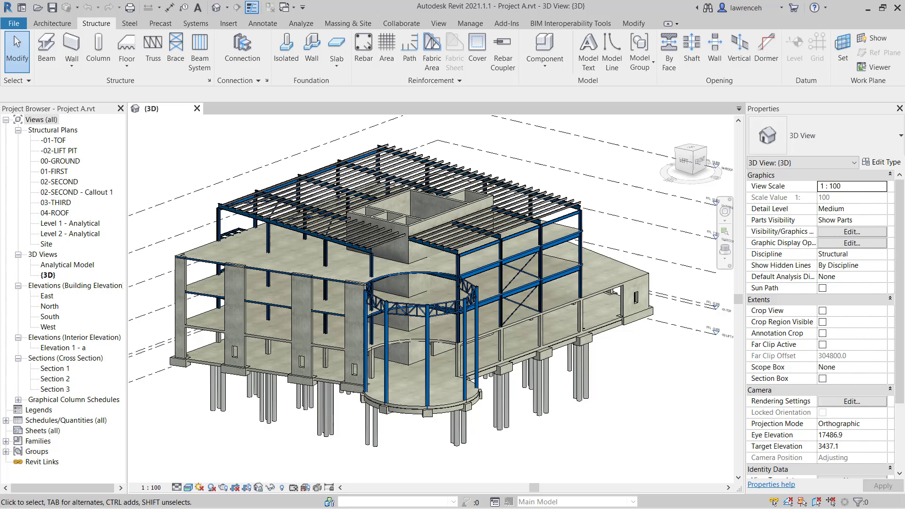
- On 00-GROUND, set up rectangular structural walls reaching depth -02-LIFT PIT with Finish Face: Exterior
{"action": "double_click", "coordinate": [54, 162]}
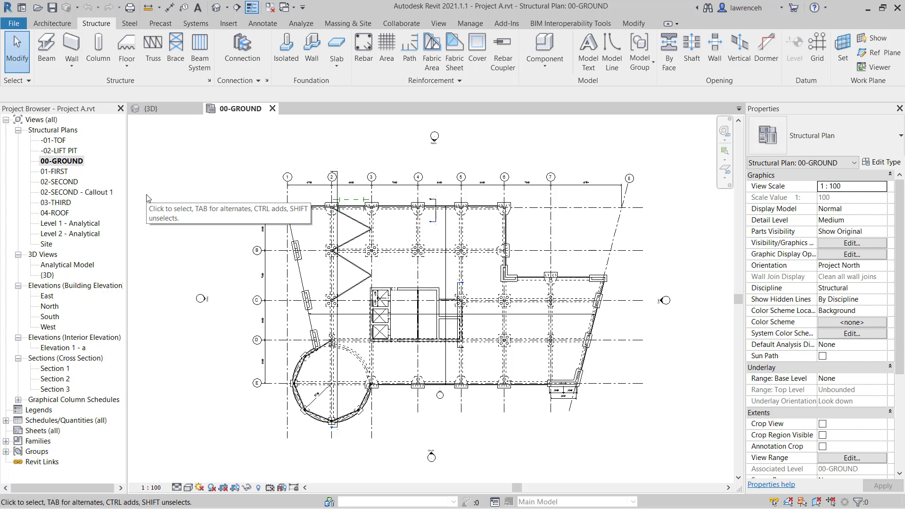
{"action": "scroll", "coordinate": [391, 325], "scroll_direction": "up", "scroll_amount": 5}
{"action": "scroll", "coordinate": [390, 325], "scroll_direction": "up", "scroll_amount": 2}
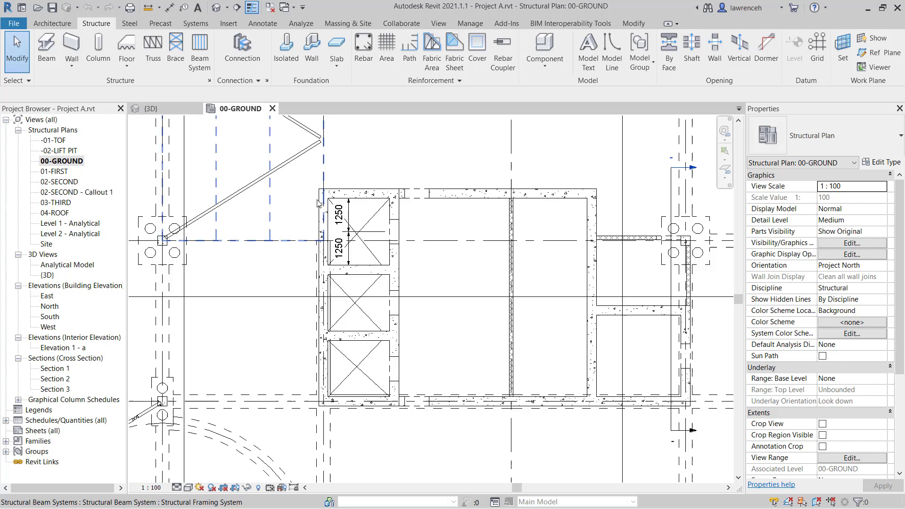
{"action": "left_click", "coordinate": [71, 47]}
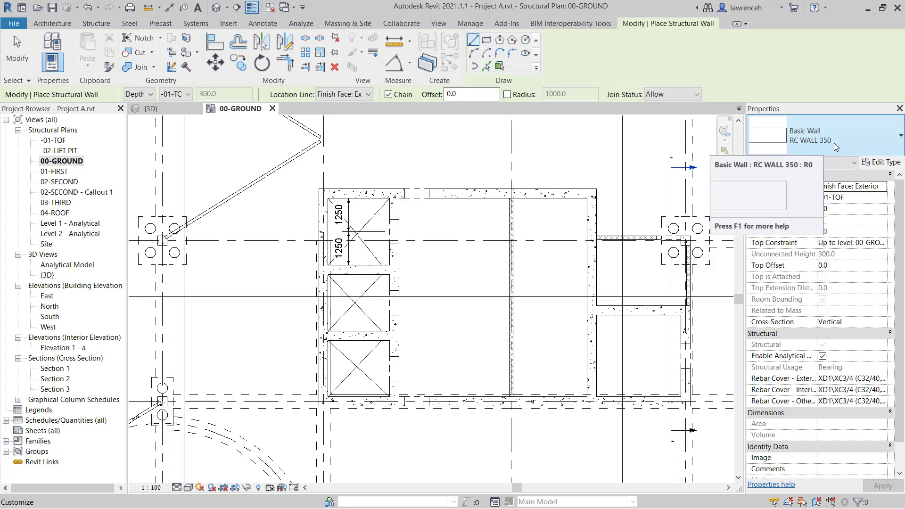
{"action": "left_click", "coordinate": [488, 39]}
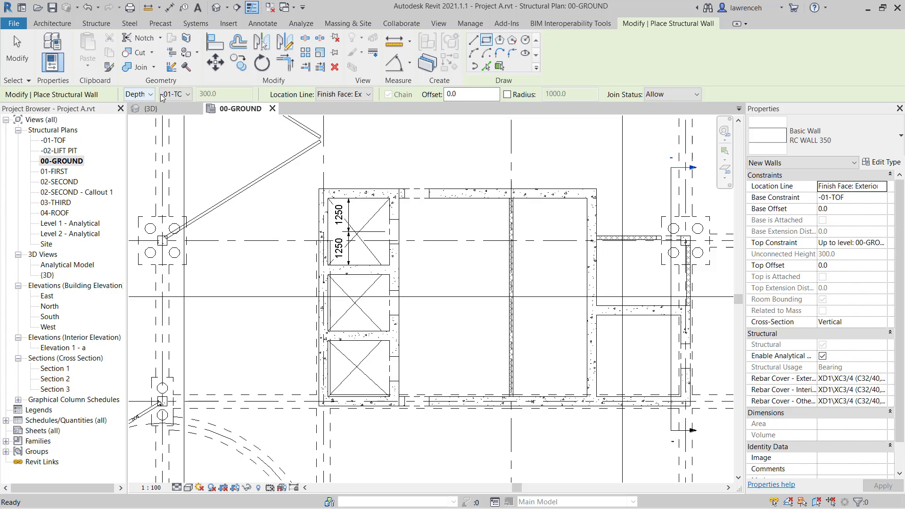
{"action": "left_click", "coordinate": [162, 95]}
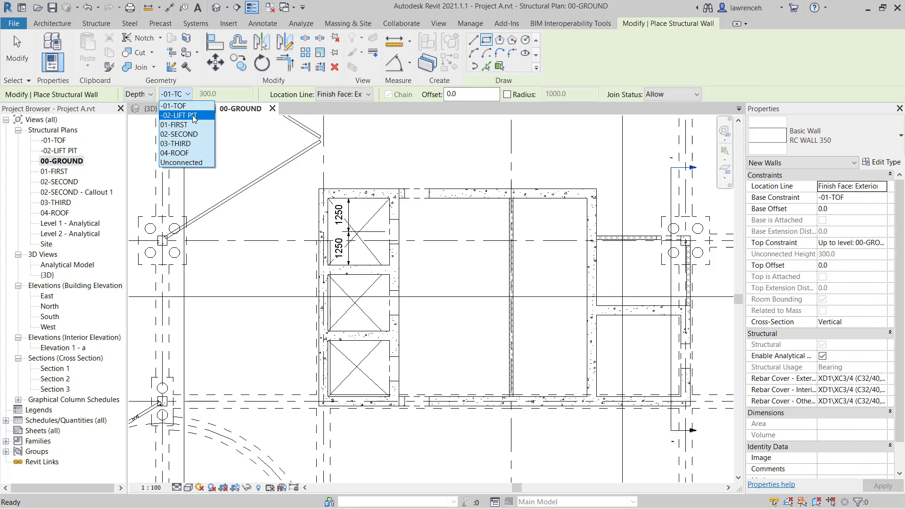
{"action": "left_click", "coordinate": [194, 119]}
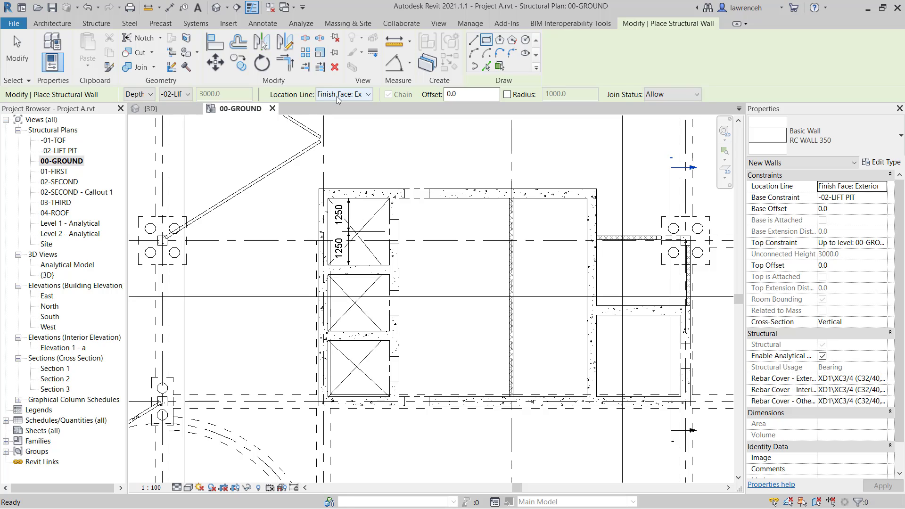
{"action": "left_click", "coordinate": [362, 96]}
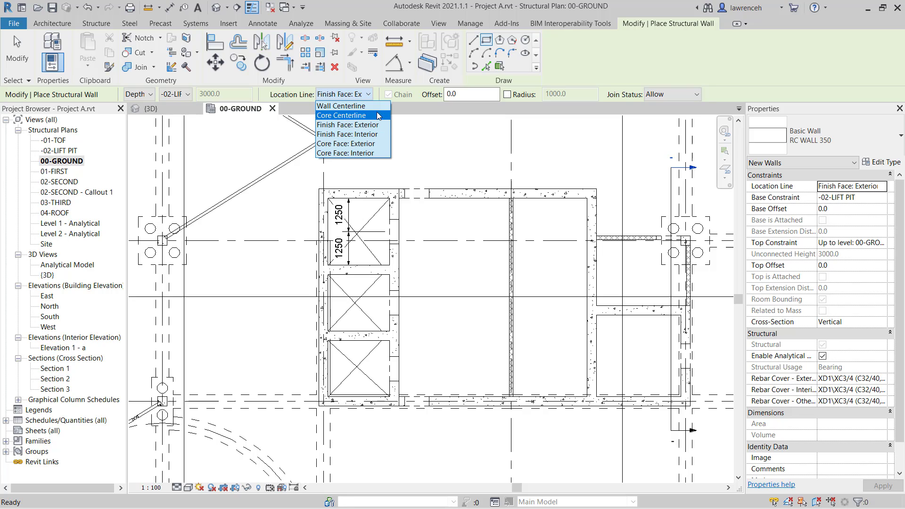
{"action": "left_click", "coordinate": [371, 126]}
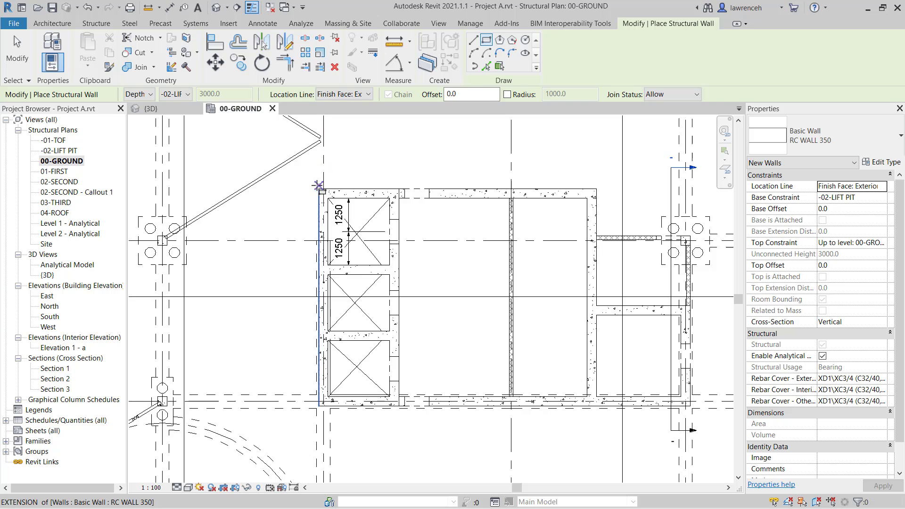
- Draw the RC WALL 350 wall rectangle around the lift shafts
{"action": "left_click", "coordinate": [319, 189]}
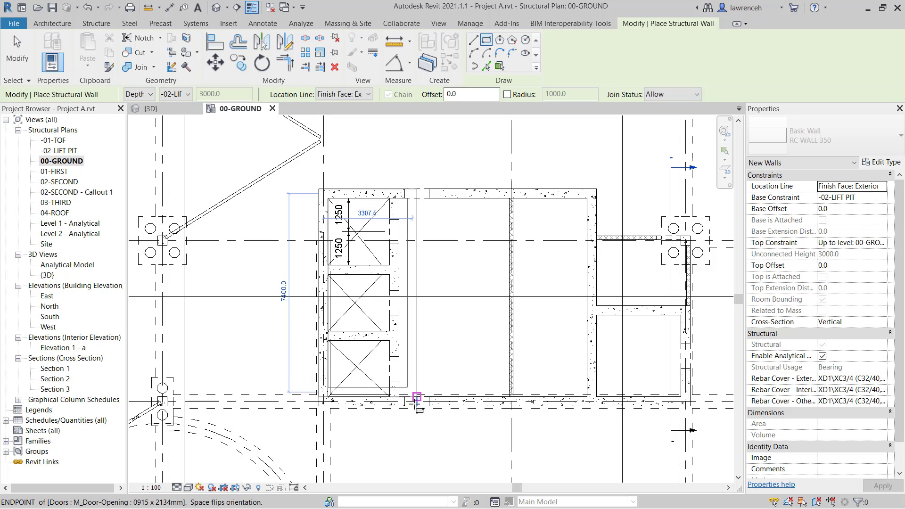
{"action": "scroll", "coordinate": [405, 418], "scroll_direction": "up", "scroll_amount": 2}
{"action": "left_click", "coordinate": [388, 396]}
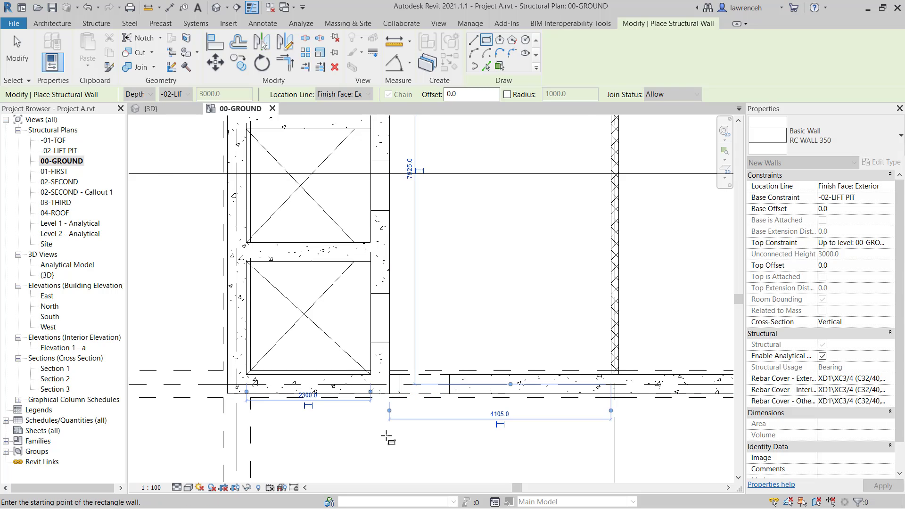
{"action": "scroll", "coordinate": [394, 395], "scroll_direction": "down", "scroll_amount": 2}
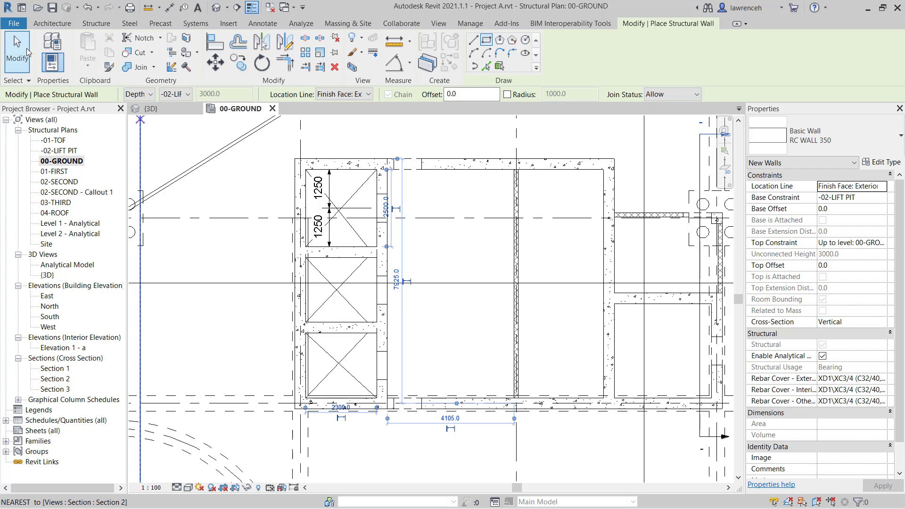
{"action": "left_click", "coordinate": [17, 52]}
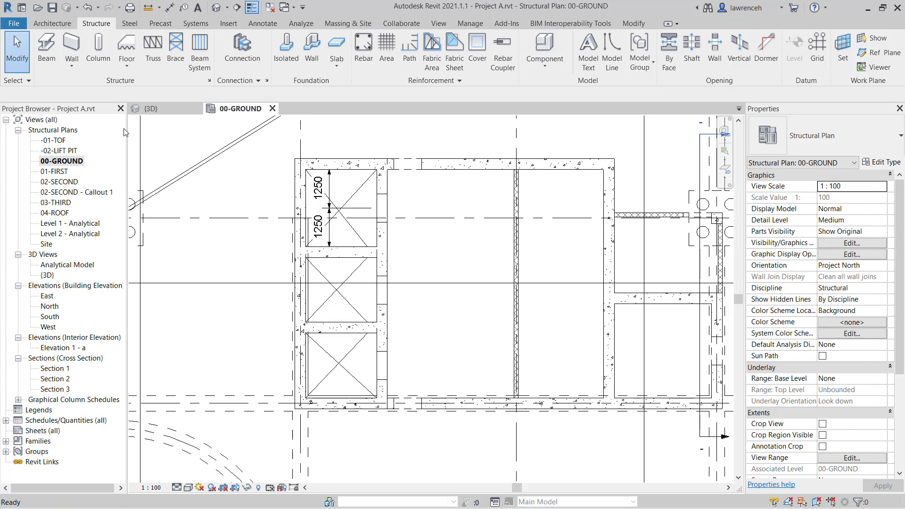
- Set Base Constraint to -02-LIFT PIT for both dividing walls between the lift shafts
{"action": "left_click", "coordinate": [359, 258]}
{"action": "left_click", "coordinate": [356, 329], "text": "ctrl"}
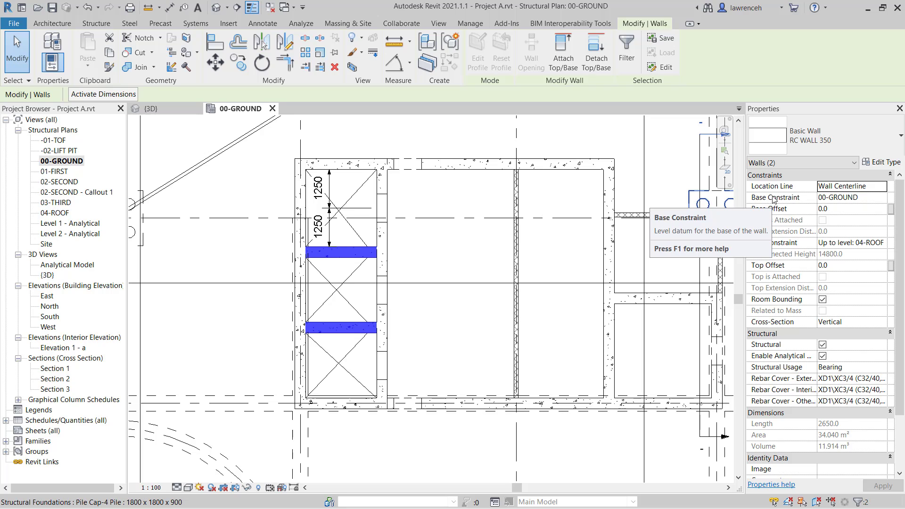
{"action": "left_click", "coordinate": [882, 200]}
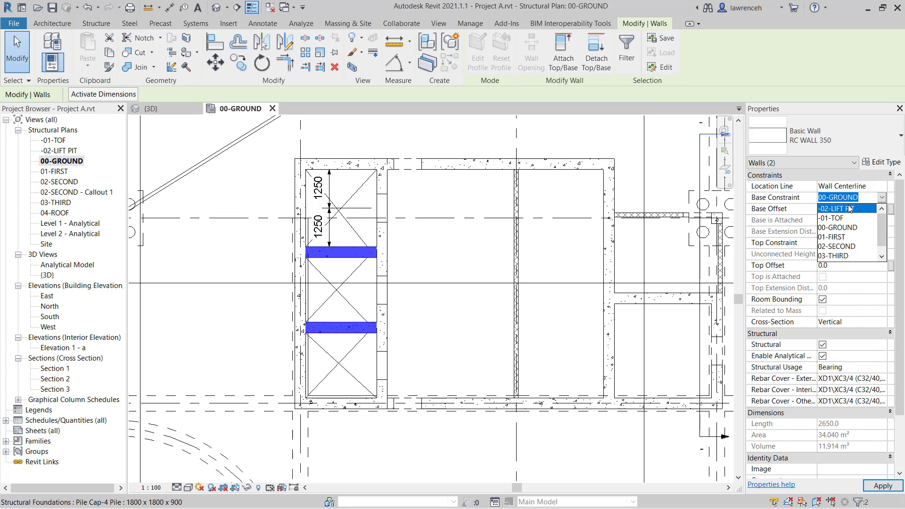
{"action": "left_click", "coordinate": [848, 208]}
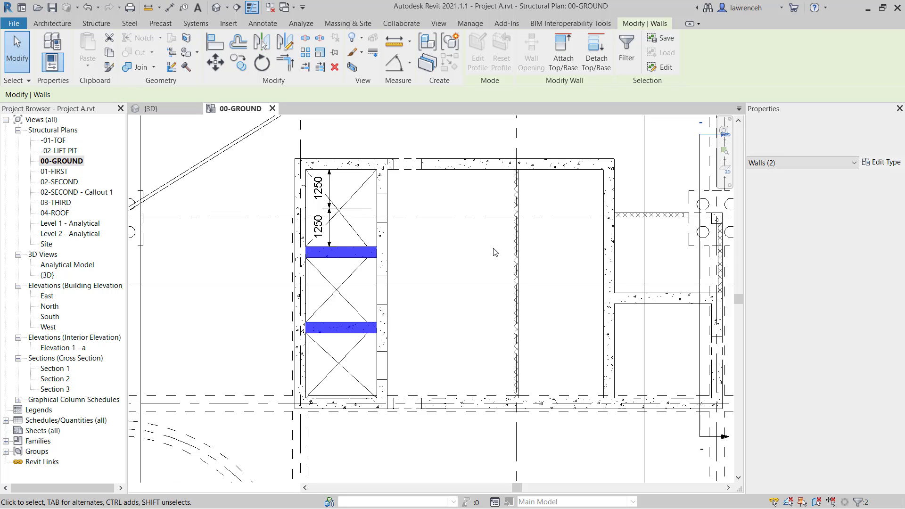
{"action": "left_click", "coordinate": [458, 257]}
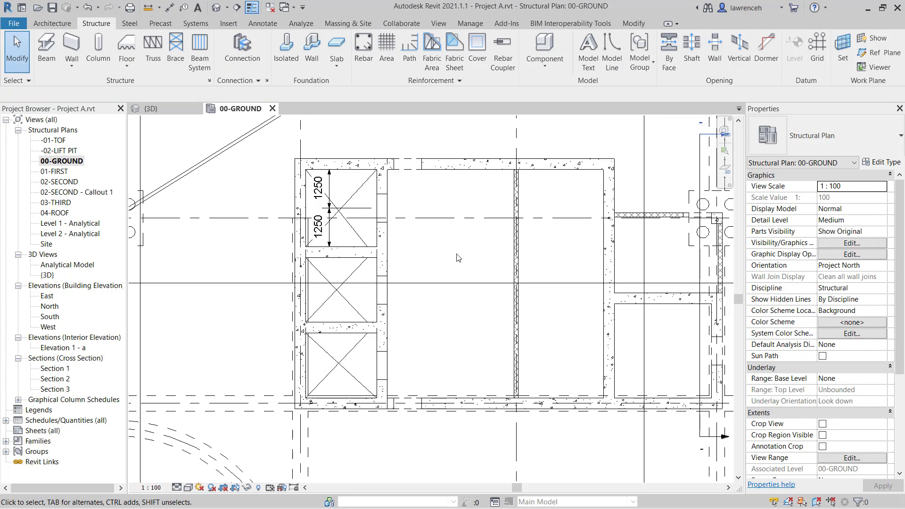
- In the 3D view, look beneath the ground floor and inspect the beams around the lift pit
{"action": "key", "text": "ctrl+Tab"}
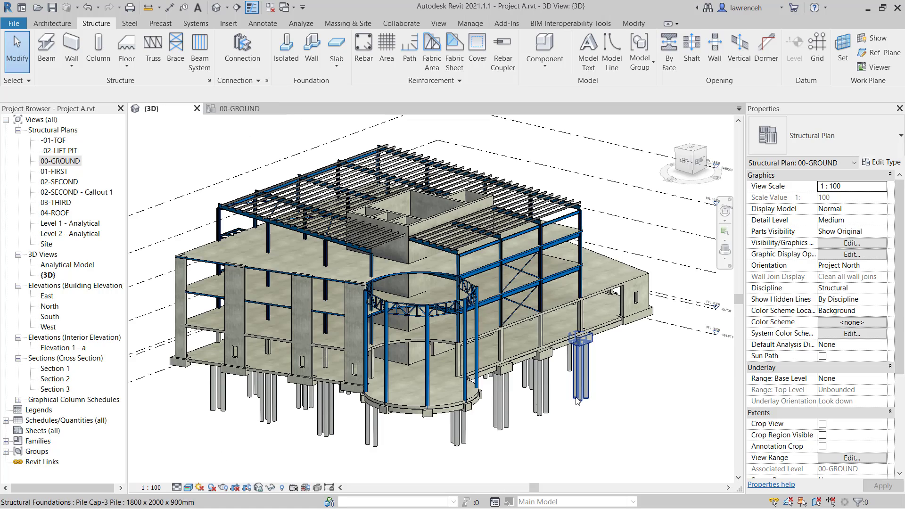
{"action": "middle_click_drag", "start_coordinate": [579, 332], "coordinate": [526, 293], "text": "shift"}
{"action": "scroll", "coordinate": [386, 321], "scroll_direction": "up", "scroll_amount": 5}
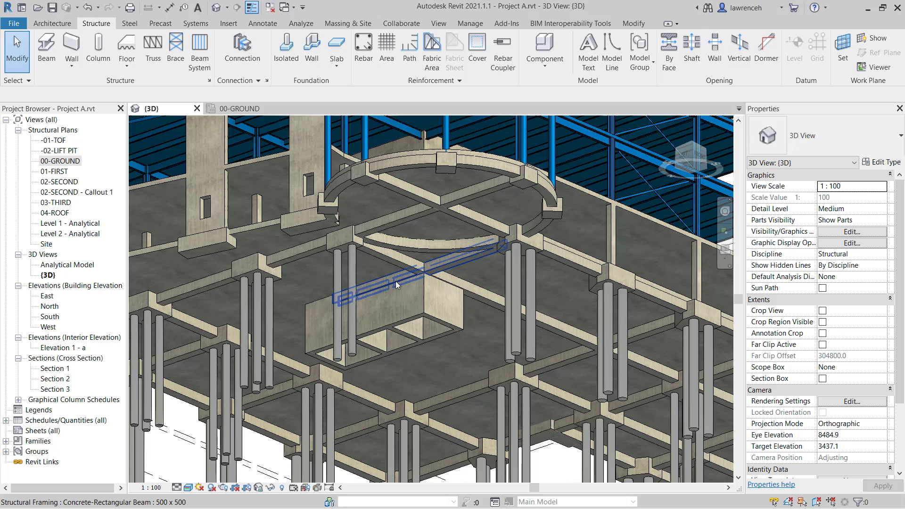
{"action": "left_click", "coordinate": [395, 282]}
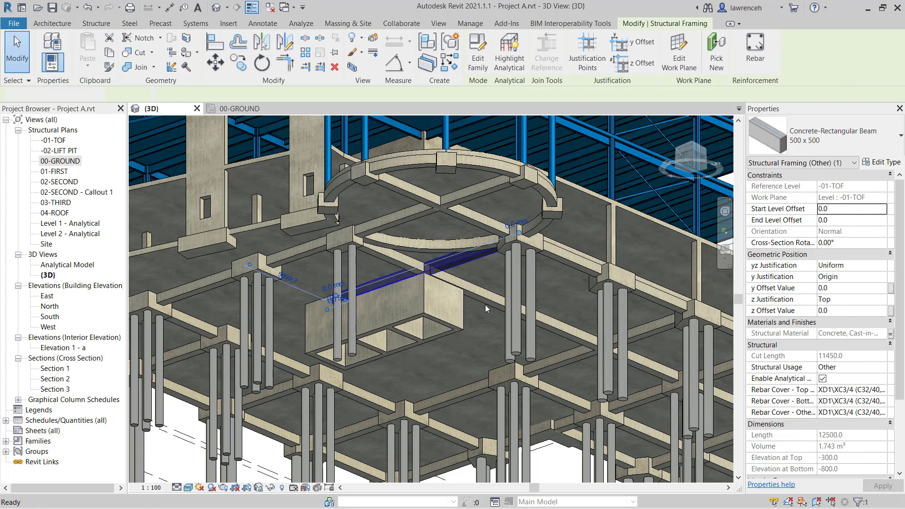
{"action": "key", "text": "Escape"}
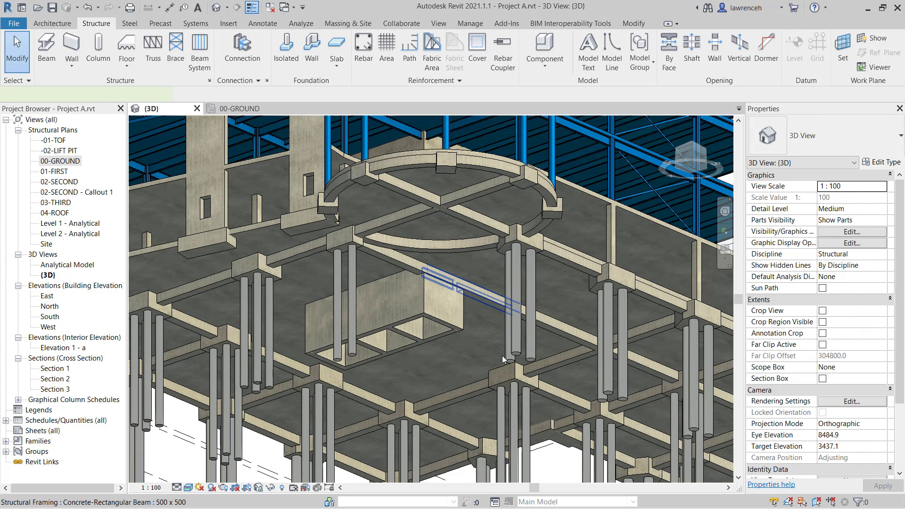
{"action": "left_click", "coordinate": [412, 270]}
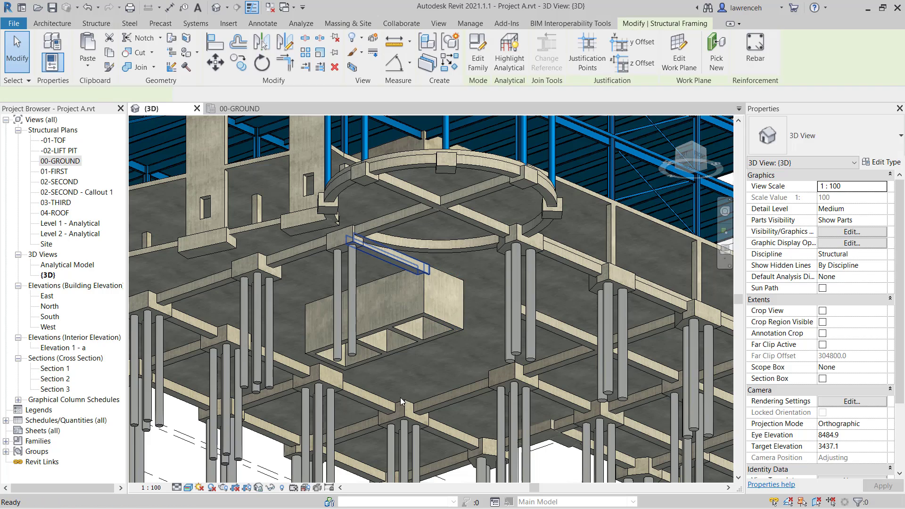
{"action": "key", "text": "Escape"}
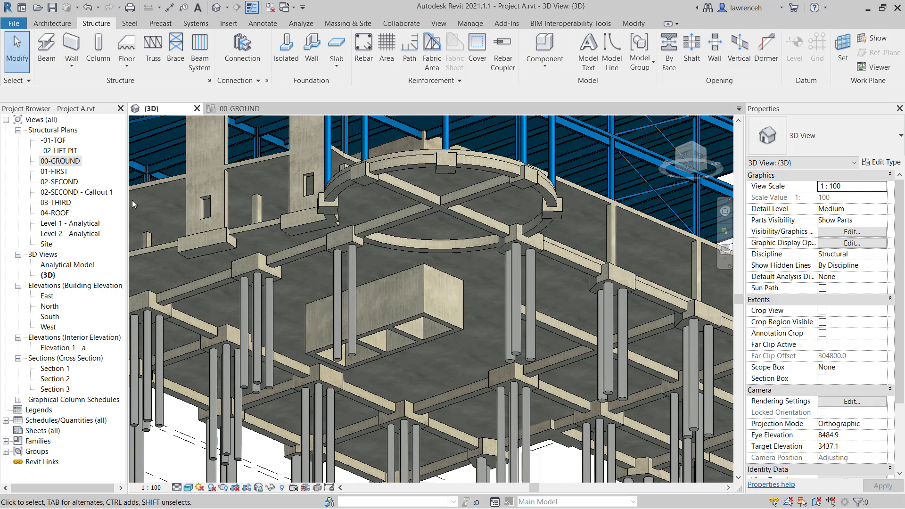
- Open the -02-LIFT PIT plan and start a Structural Foundation: Slab sketch
{"action": "double_click", "coordinate": [68, 152]}
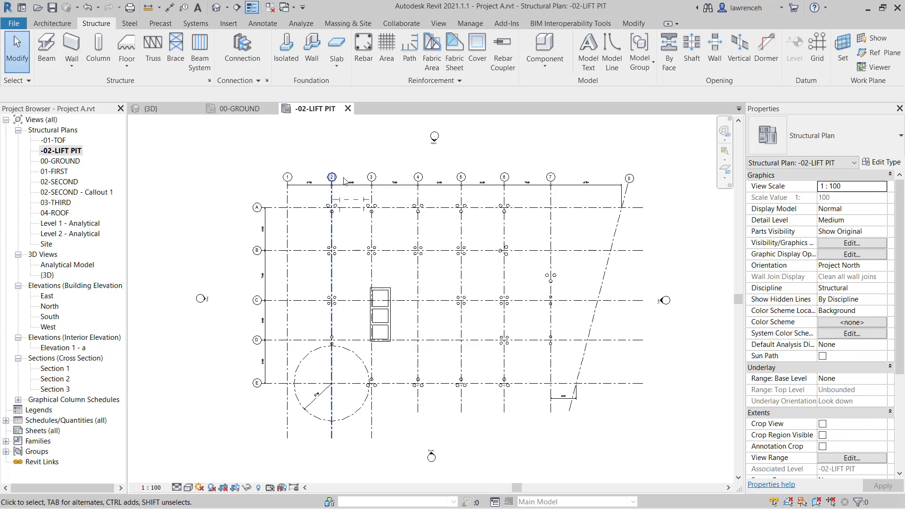
{"action": "scroll", "coordinate": [399, 317], "scroll_direction": "up", "scroll_amount": 6}
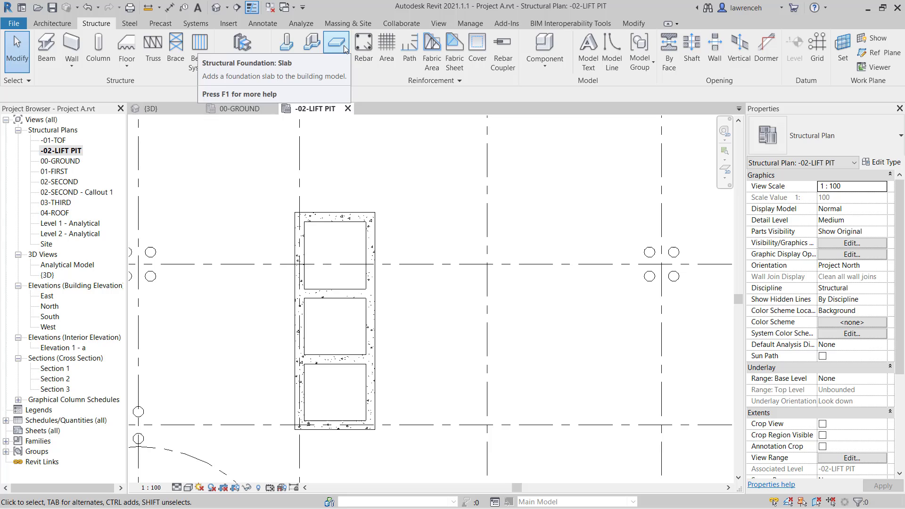
{"action": "left_click", "coordinate": [340, 72]}
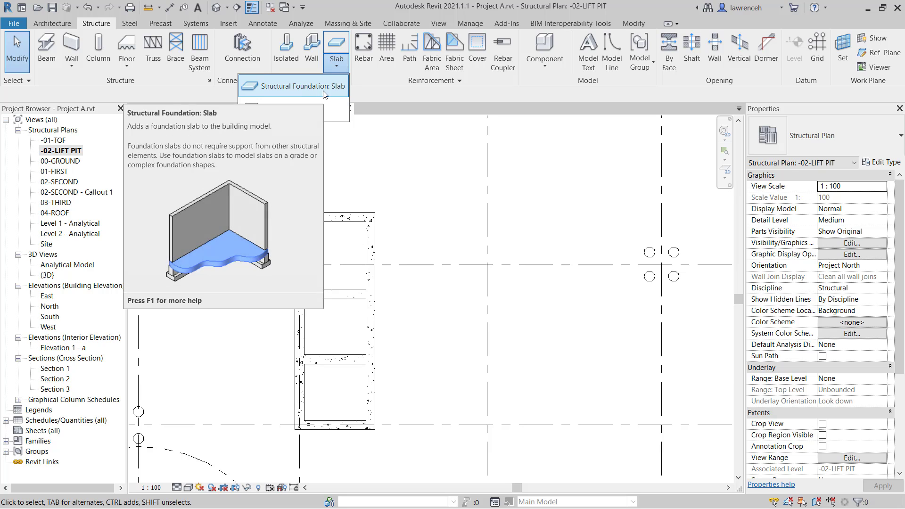
{"action": "left_click", "coordinate": [325, 93]}
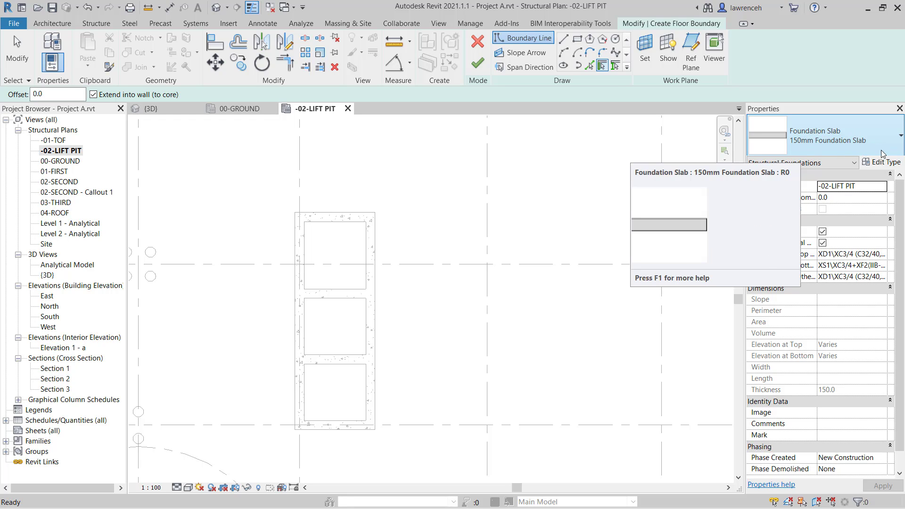
- Duplicate the foundation slab type as 'RC Foundation 900'
{"action": "left_click", "coordinate": [884, 163]}
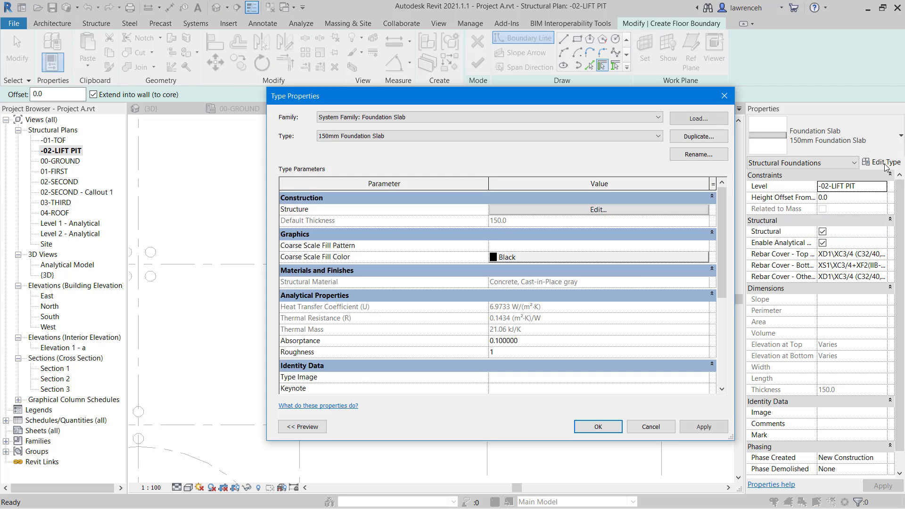
{"action": "left_click", "coordinate": [699, 137]}
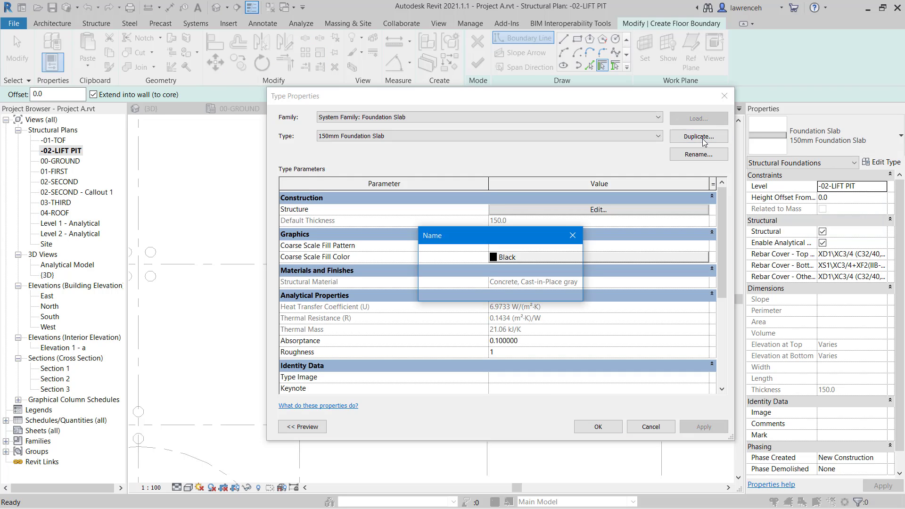
{"action": "type", "text": "R"}
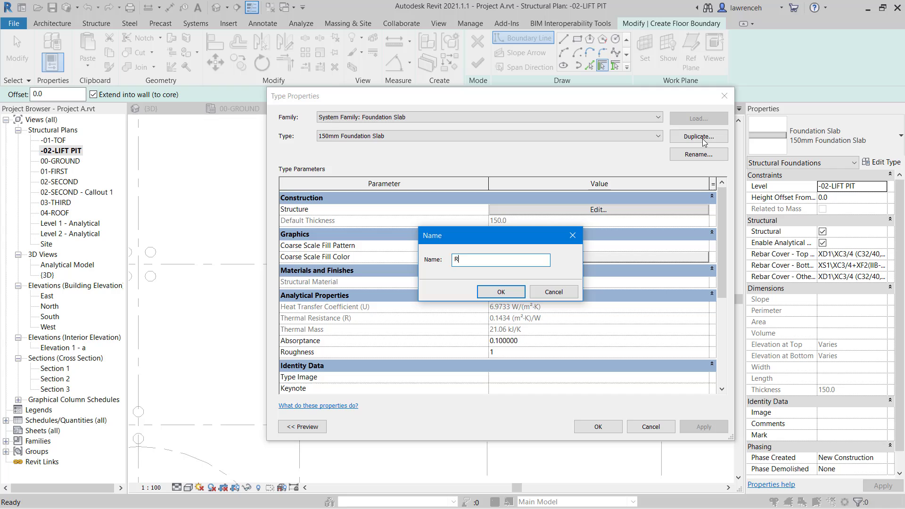
{"action": "type", "text": "C Foundation 900"}
{"action": "left_click", "coordinate": [503, 296]}
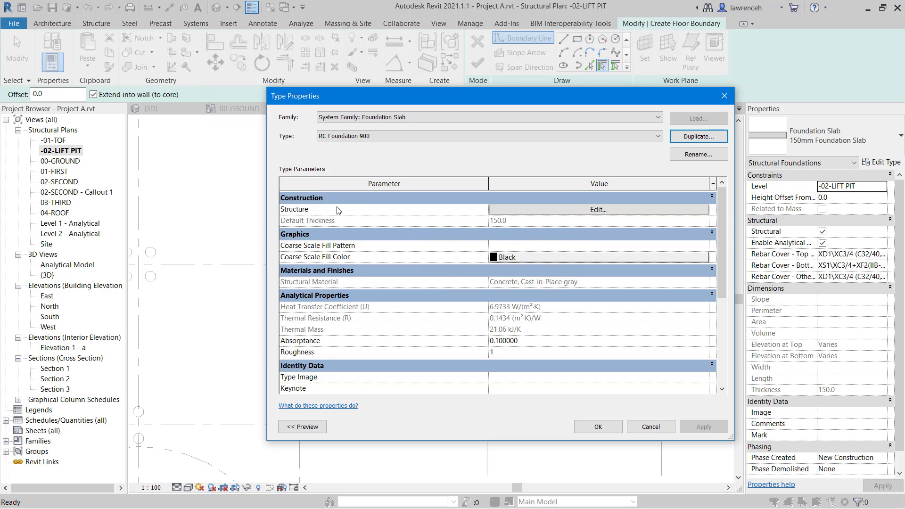
- Give its structure layer Concrete, Cast-in-Place - C40 material and 900 mm thickness
{"action": "left_click", "coordinate": [653, 213]}
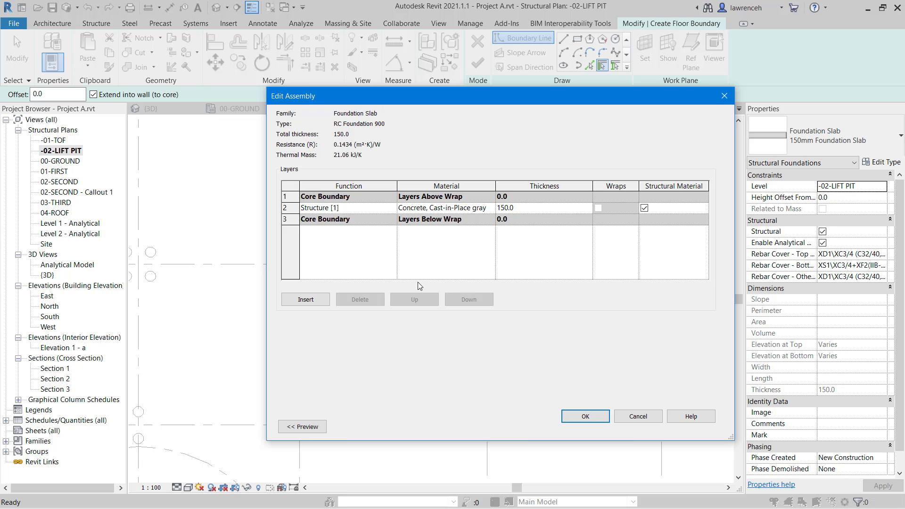
{"action": "left_click", "coordinate": [428, 210]}
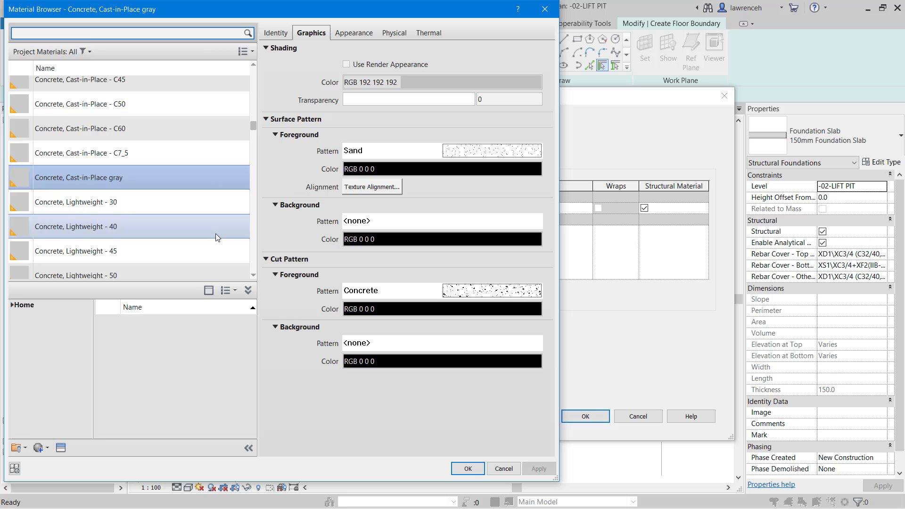
{"action": "scroll", "coordinate": [213, 232], "scroll_direction": "up", "scroll_amount": 3}
{"action": "left_click", "coordinate": [94, 191]}
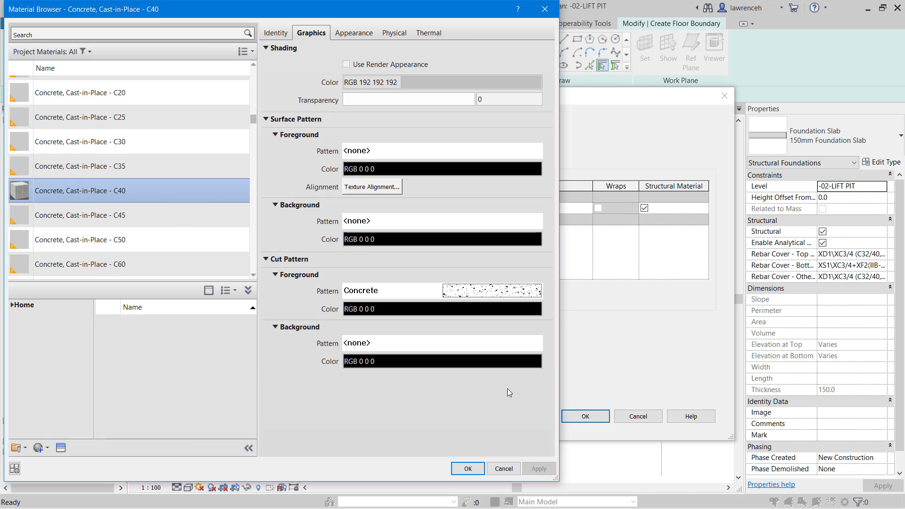
{"action": "left_click", "coordinate": [481, 468]}
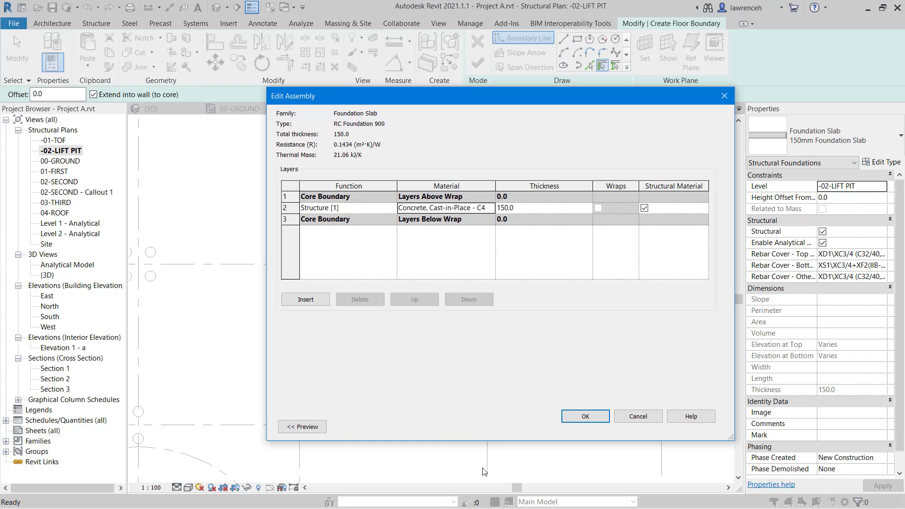
{"action": "left_click", "coordinate": [541, 209]}
{"action": "type", "text": "900"}
{"action": "key", "text": "Return"}
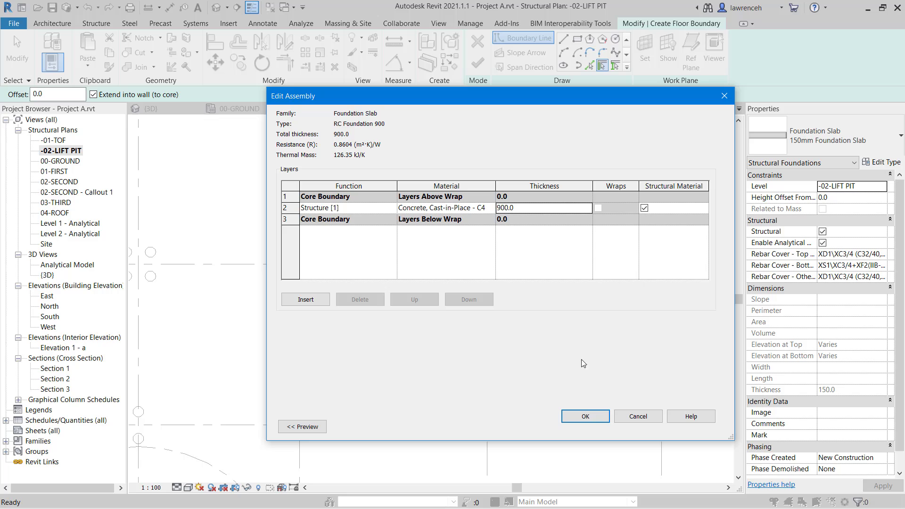
{"action": "left_click", "coordinate": [592, 416]}
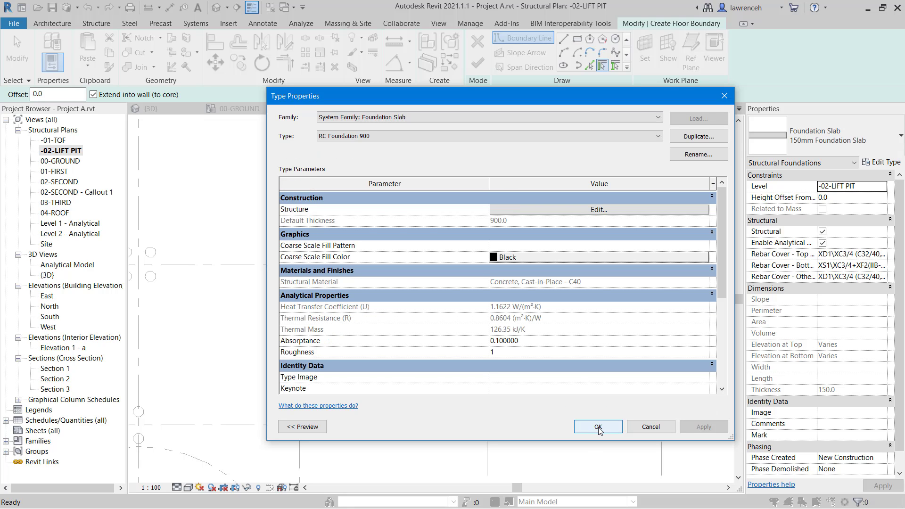
{"action": "left_click", "coordinate": [598, 427]}
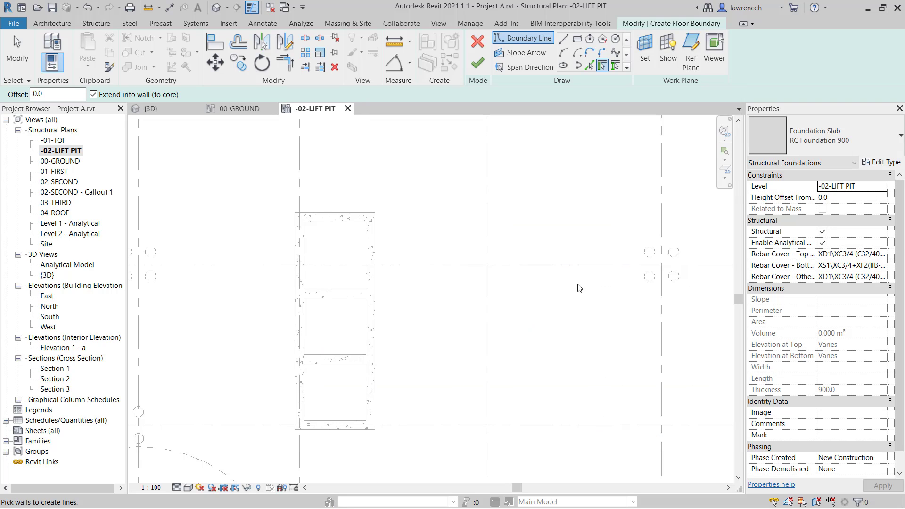
- Pick the four core walls as the slab boundary with a 300 offset
{"action": "left_click", "coordinate": [603, 66]}
{"action": "left_click_drag", "start_coordinate": [51, 95], "coordinate": [17, 94]}
{"action": "type", "text": "30"}
{"action": "key", "text": "Return"}
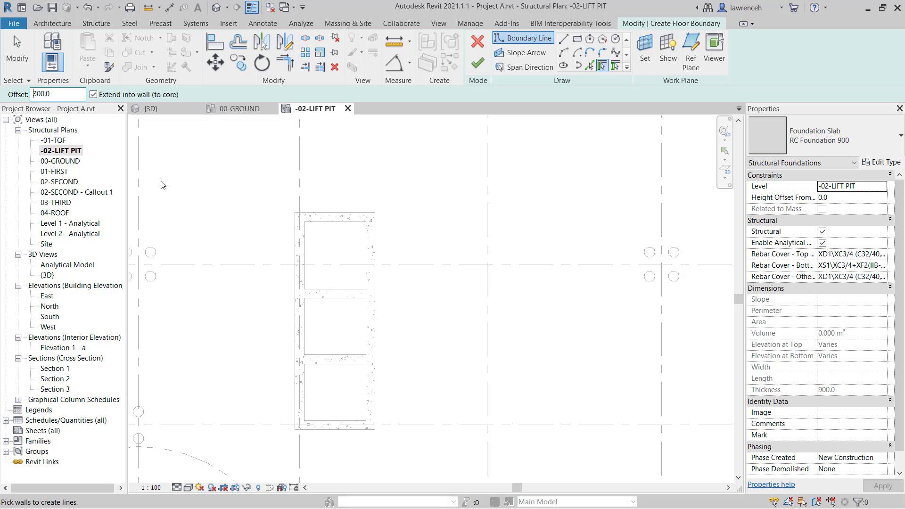
{"action": "left_click", "coordinate": [298, 245]}
{"action": "left_click", "coordinate": [330, 214]}
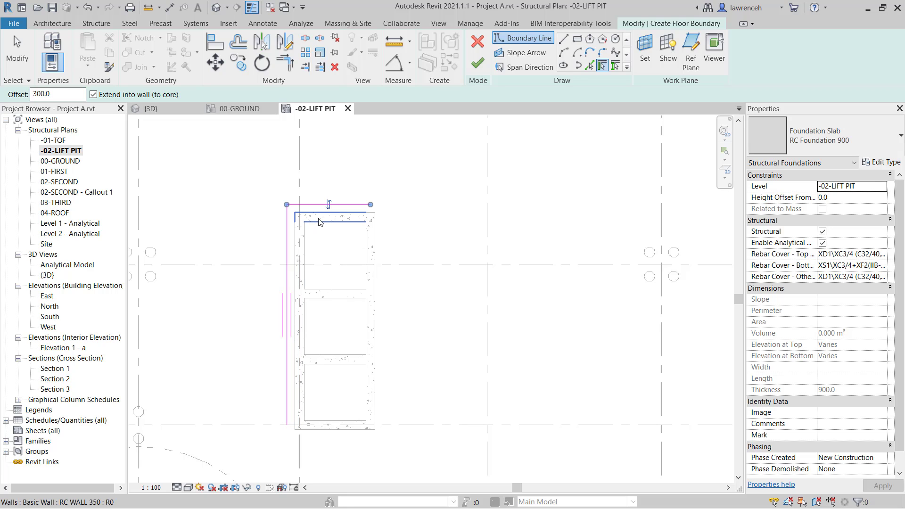
{"action": "left_click", "coordinate": [372, 283]}
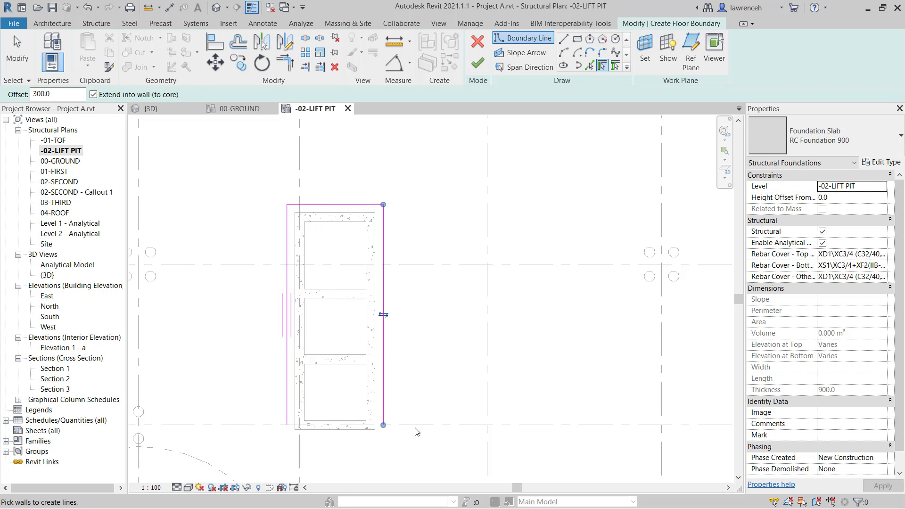
{"action": "left_click", "coordinate": [369, 437]}
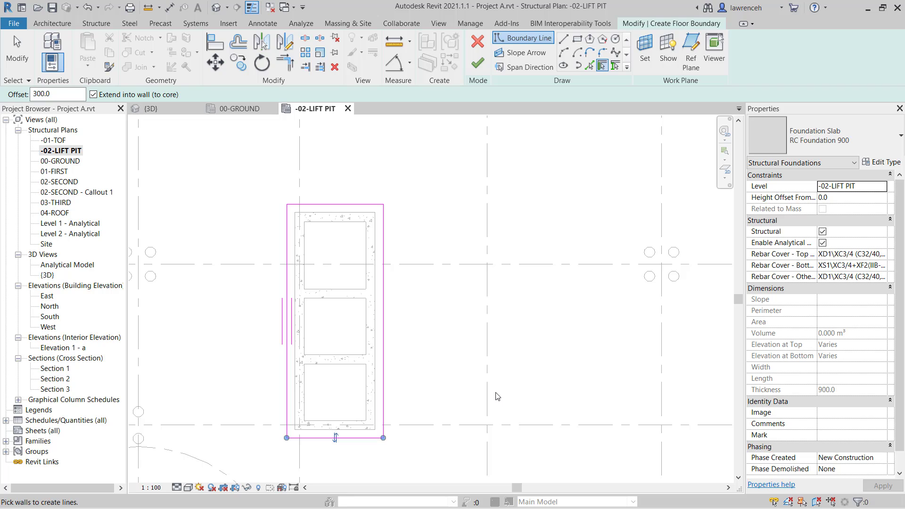
- Finish the 8700 x 3600 mm foundation slab and clear the selection
{"action": "left_click", "coordinate": [480, 66]}
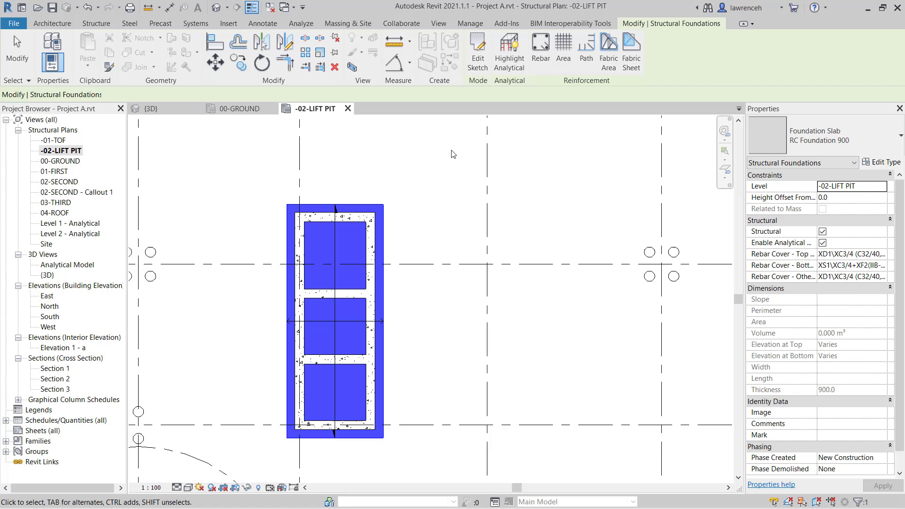
{"action": "left_click", "coordinate": [424, 176]}
{"action": "left_click", "coordinate": [332, 259]}
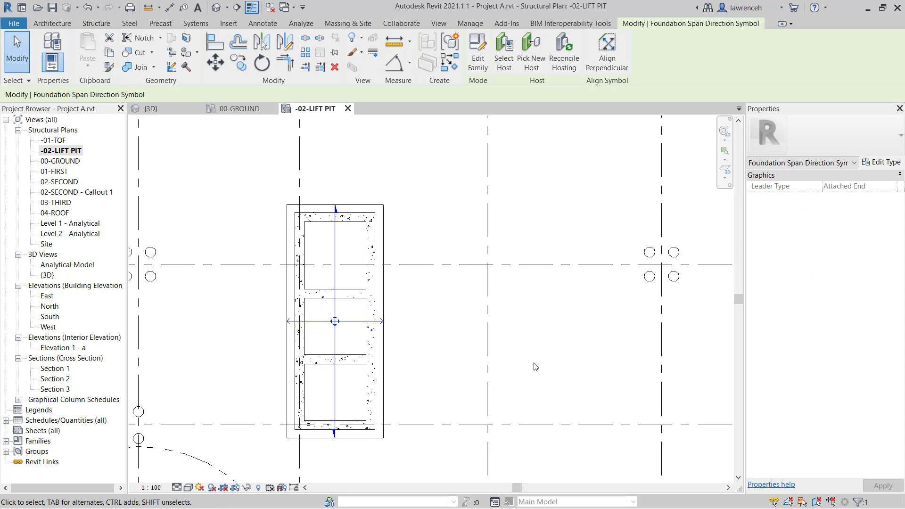
{"action": "left_click", "coordinate": [535, 366]}
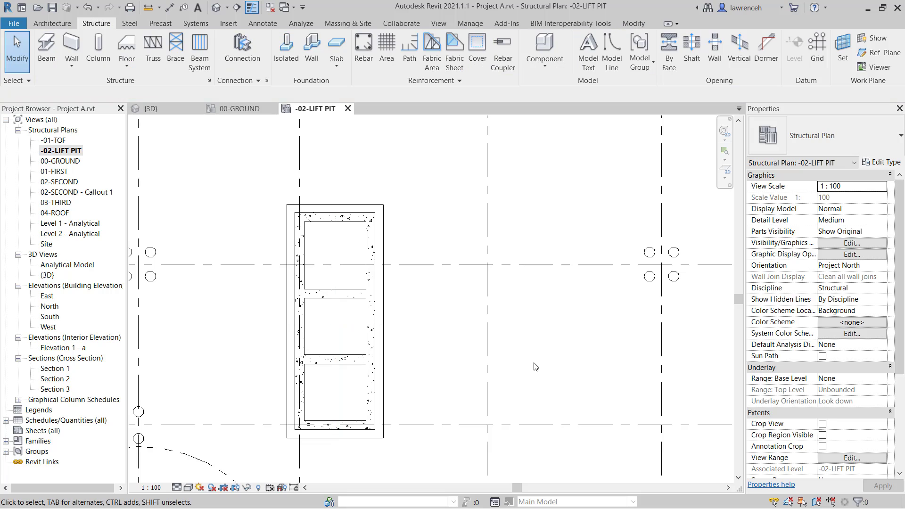
{"action": "scroll", "coordinate": [474, 279], "scroll_direction": "down", "scroll_amount": 2}
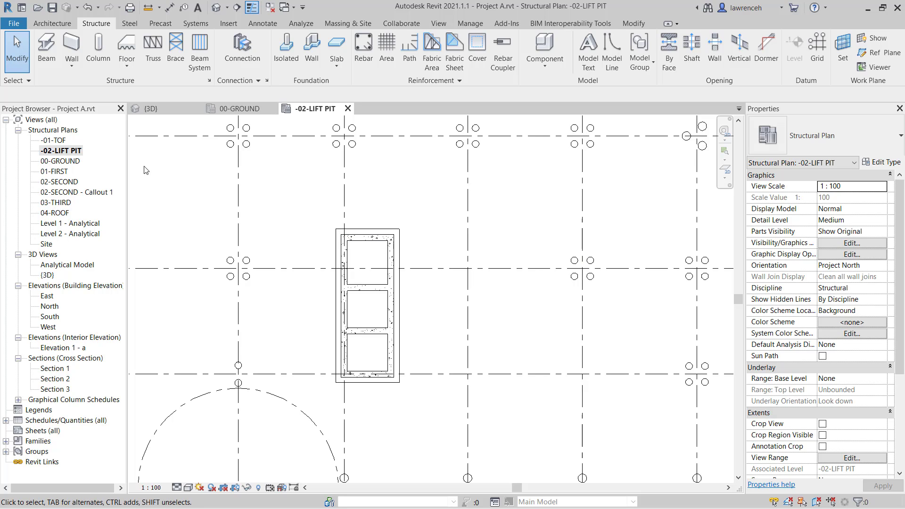
- Open the -01-TOF plan and zoom in on the lift core
{"action": "double_click", "coordinate": [61, 141]}
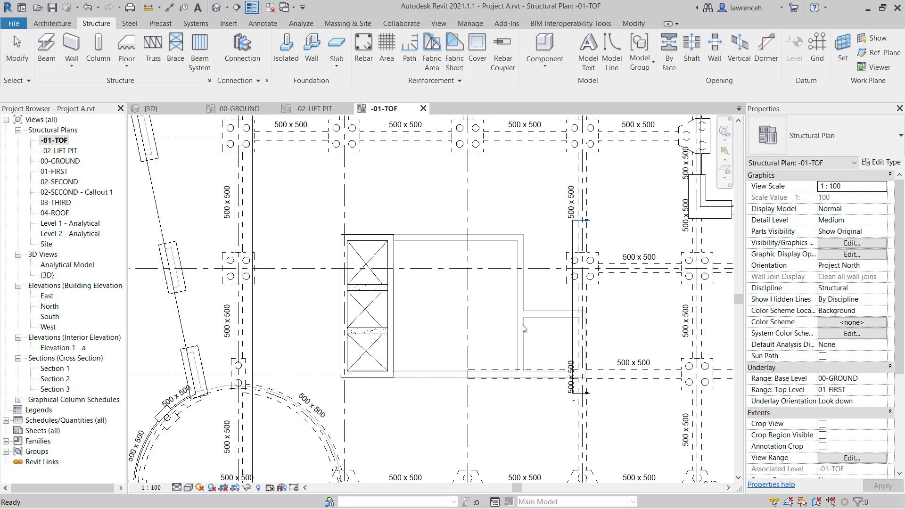
{"action": "scroll", "coordinate": [420, 304], "scroll_direction": "up", "scroll_amount": 3}
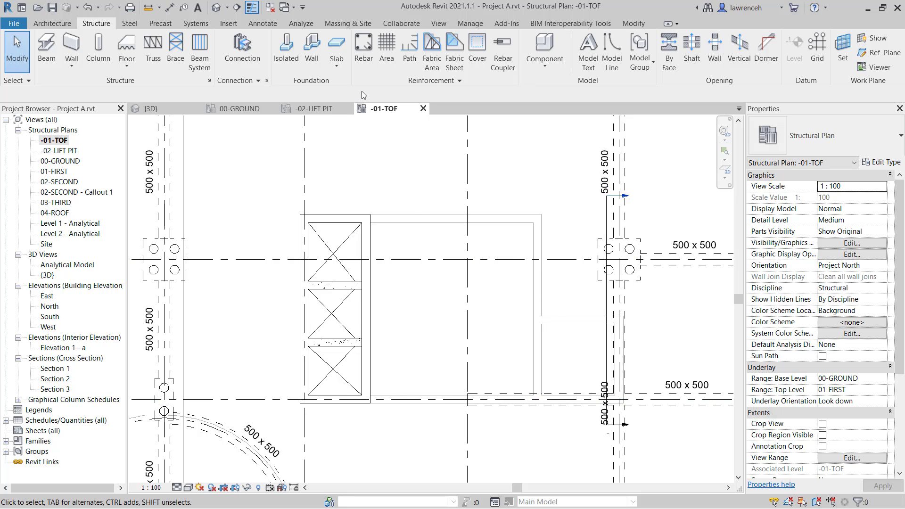
- Start a foundation slab and pick five walls plus the lift-core edge as boundary
{"action": "left_click", "coordinate": [342, 43]}
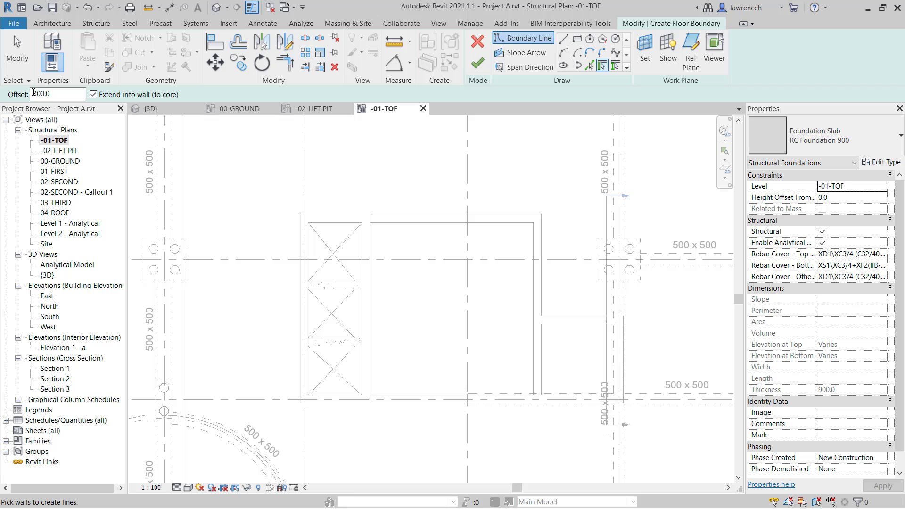
{"action": "left_click", "coordinate": [410, 219]}
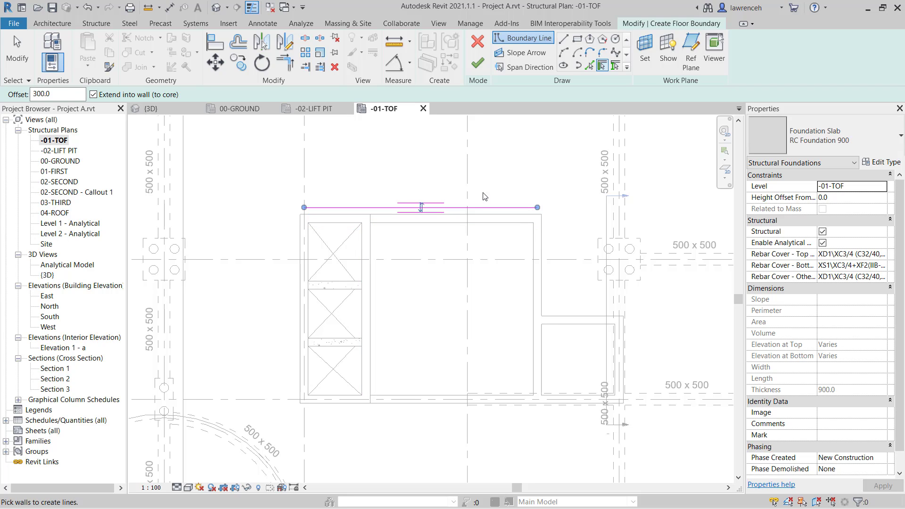
{"action": "left_click", "coordinate": [540, 257]}
{"action": "left_click", "coordinate": [573, 318]}
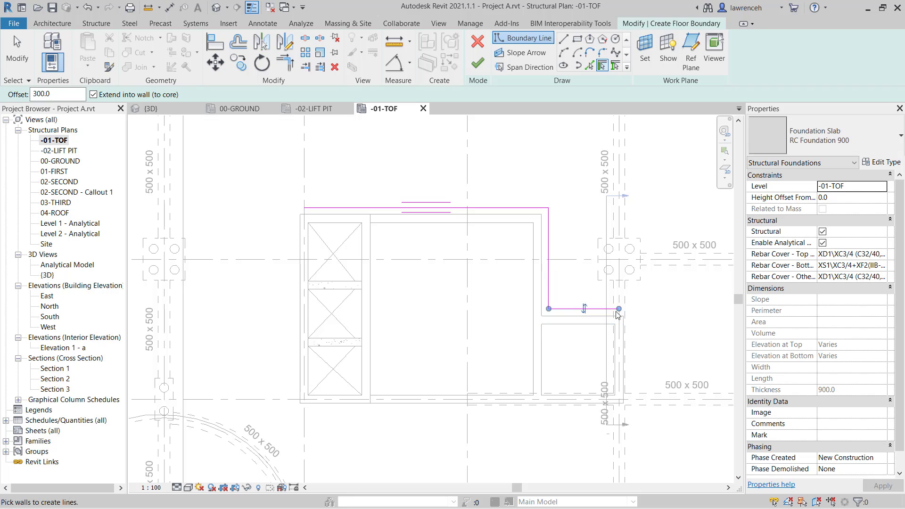
{"action": "left_click", "coordinate": [627, 344]}
{"action": "left_click", "coordinate": [578, 403]}
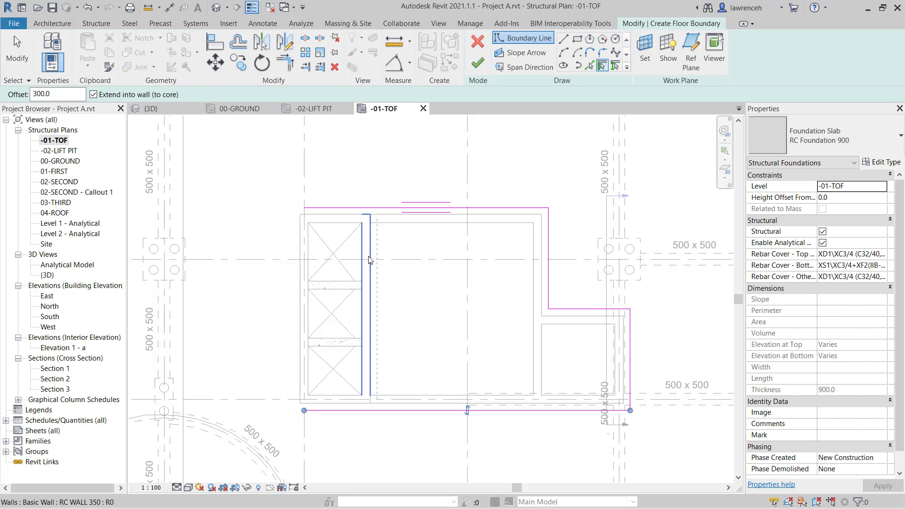
{"action": "left_click", "coordinate": [591, 66]}
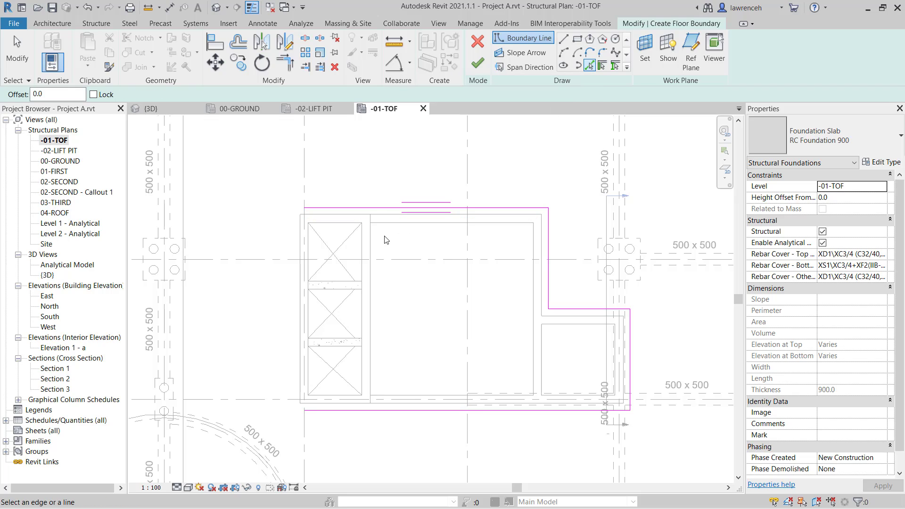
{"action": "left_click", "coordinate": [372, 238]}
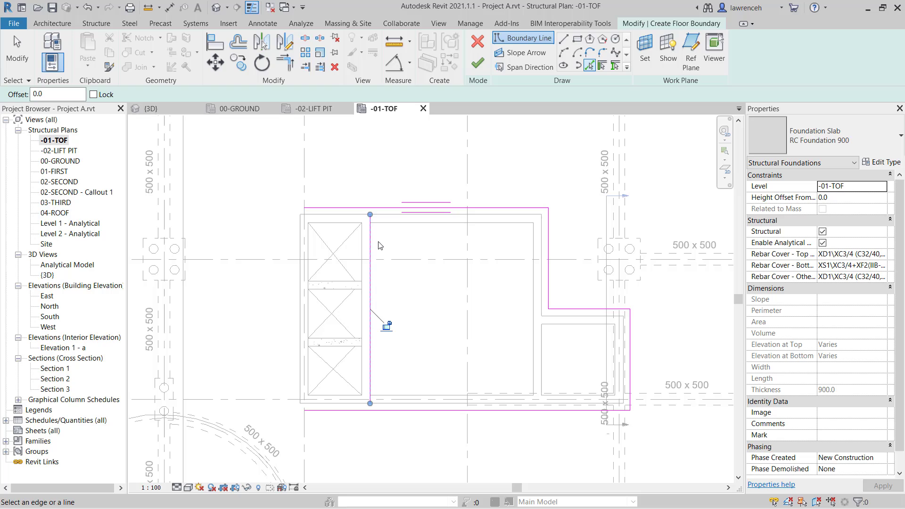
- Trim the boundary corners with TR to close the loop and finish the slab
{"action": "key", "text": "t"}
{"action": "key", "text": "r"}
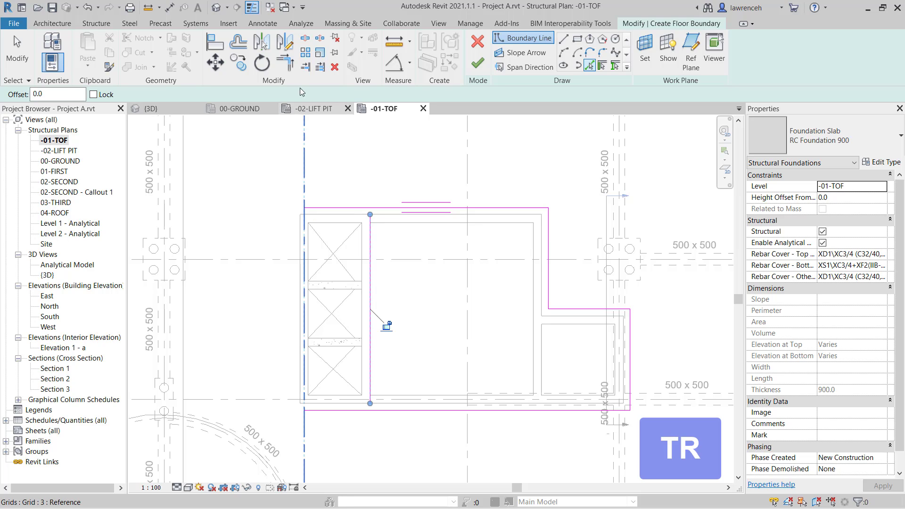
{"action": "left_click", "coordinate": [288, 60]}
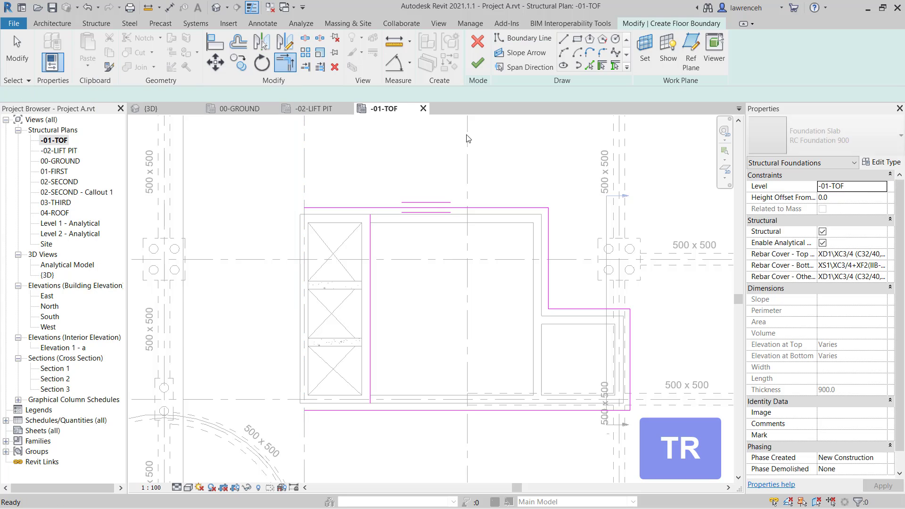
{"action": "left_click", "coordinate": [428, 208]}
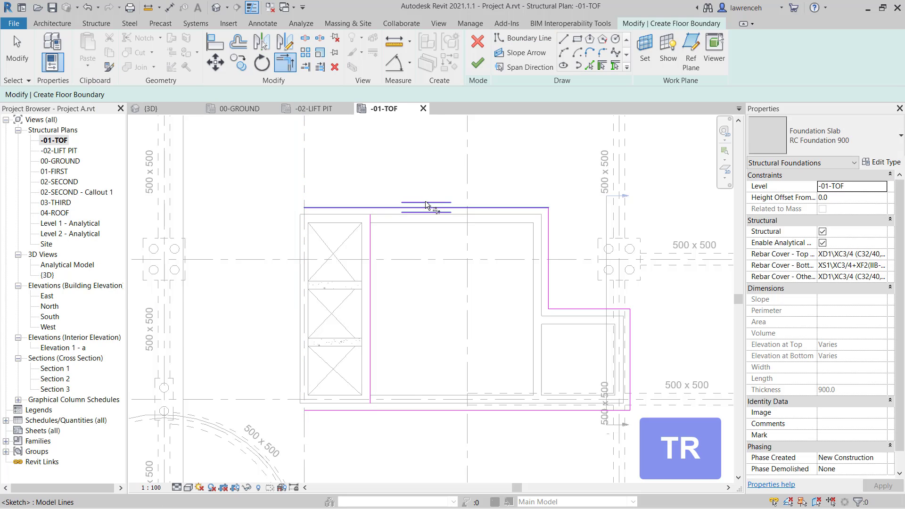
{"action": "left_click", "coordinate": [372, 253]}
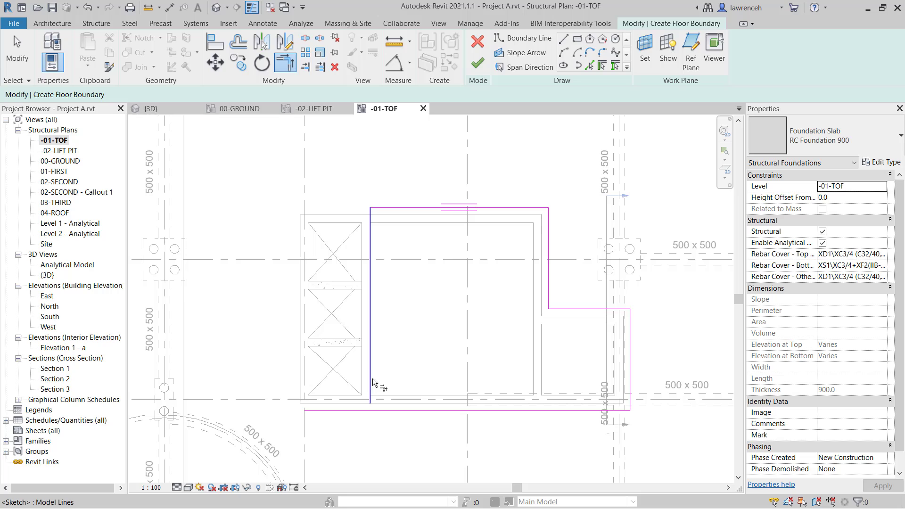
{"action": "left_click", "coordinate": [372, 382]}
{"action": "left_click", "coordinate": [417, 410]}
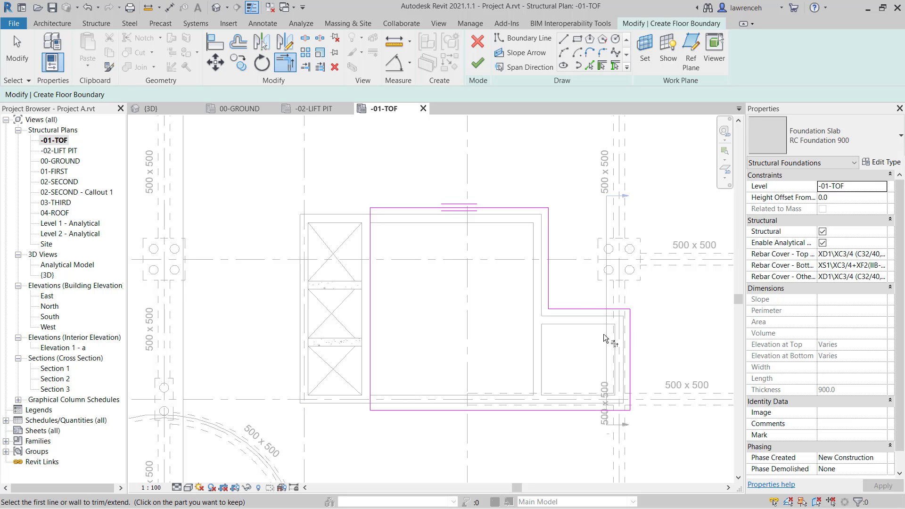
{"action": "left_click", "coordinate": [479, 62]}
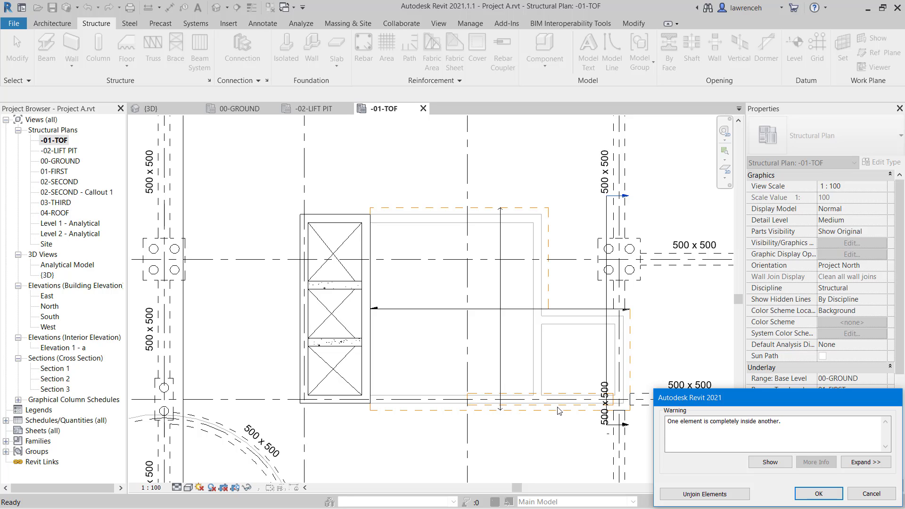
- Dismiss the overlapping-element warning and check the new slab's span direction symbol
{"action": "left_click", "coordinate": [820, 494]}
{"action": "left_click", "coordinate": [558, 466]}
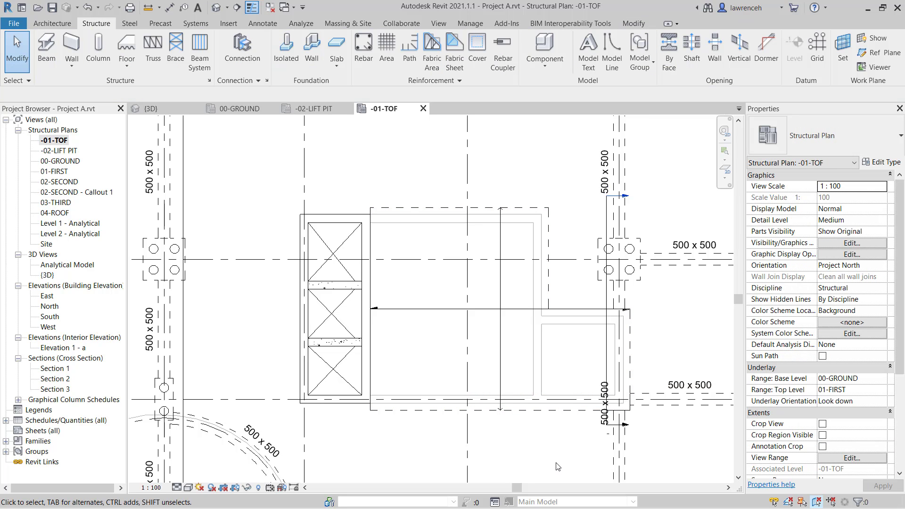
{"action": "left_click", "coordinate": [502, 369]}
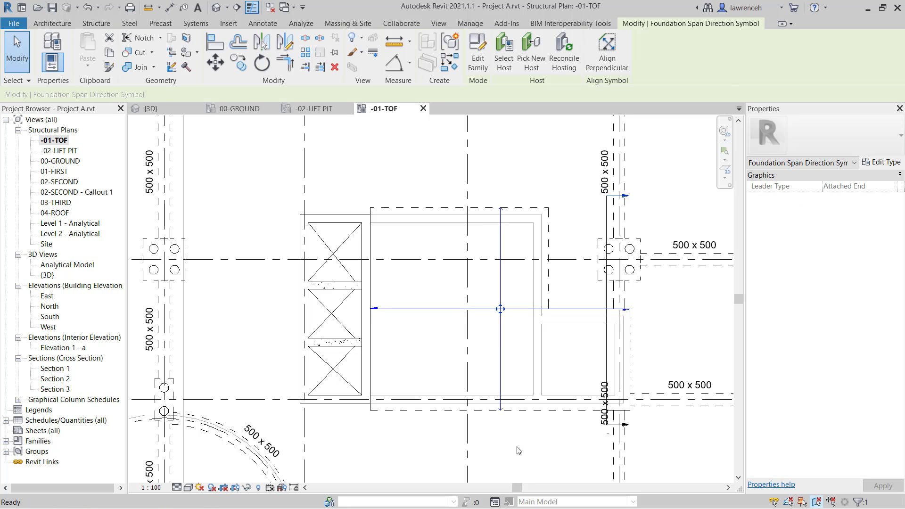
{"action": "left_click", "coordinate": [516, 451]}
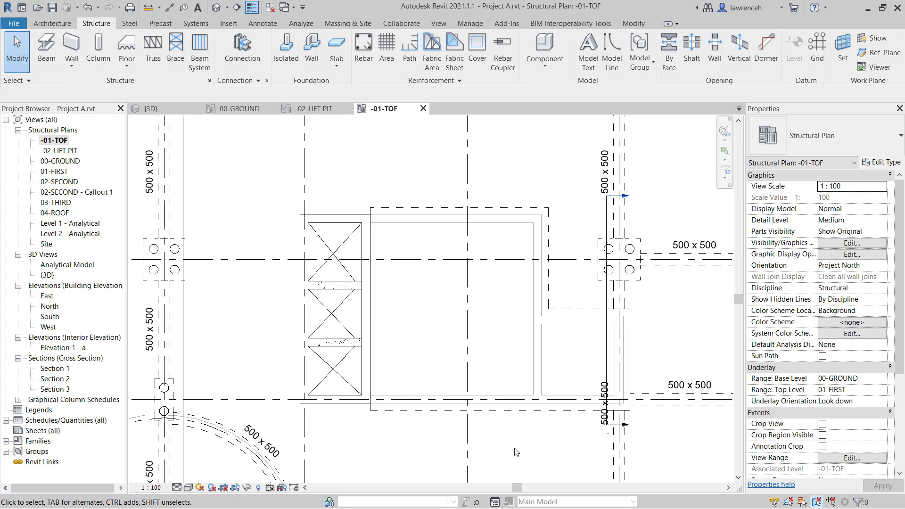
{"action": "left_click", "coordinate": [150, 108]}
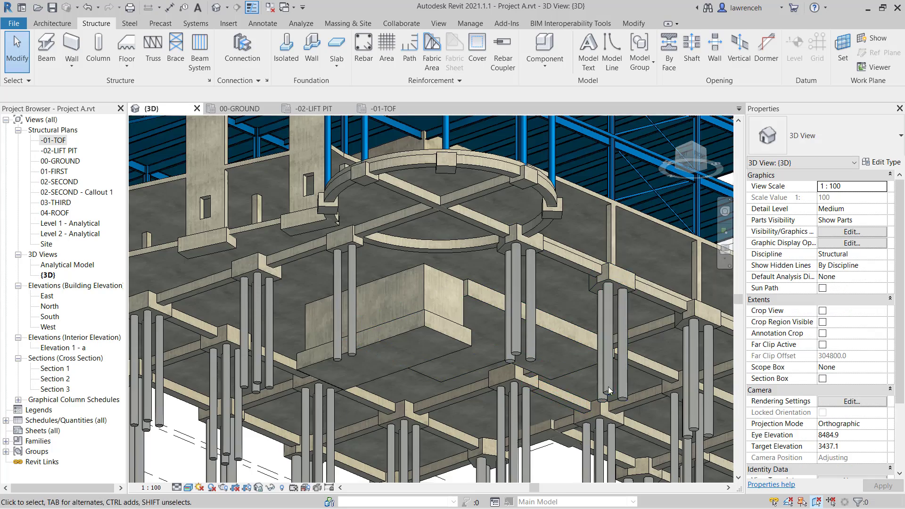
{"action": "middle_click_drag", "start_coordinate": [583, 396], "coordinate": [414, 293], "text": "shift"}
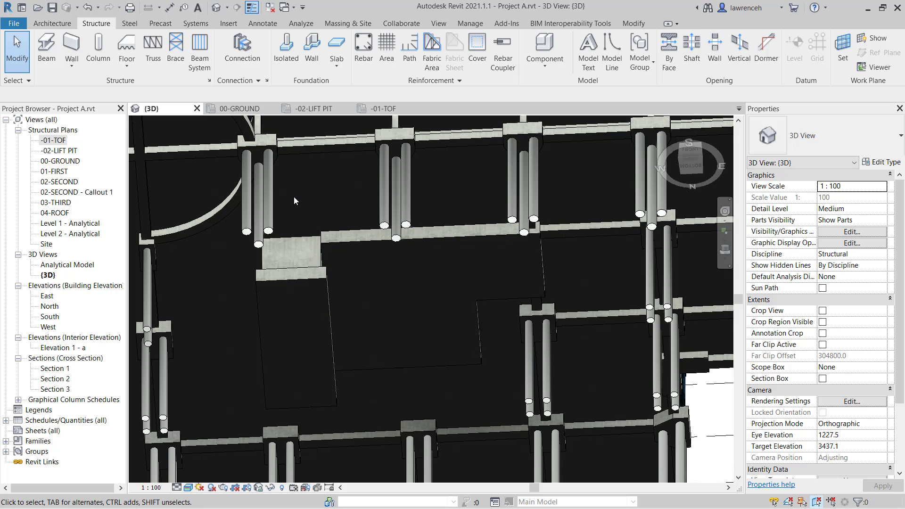
{"action": "left_click_drag", "start_coordinate": [294, 197], "coordinate": [545, 255]}
{"action": "middle_click_drag", "start_coordinate": [520, 310], "coordinate": [545, 414], "text": "shift"}
{"action": "key", "text": "Escape"}
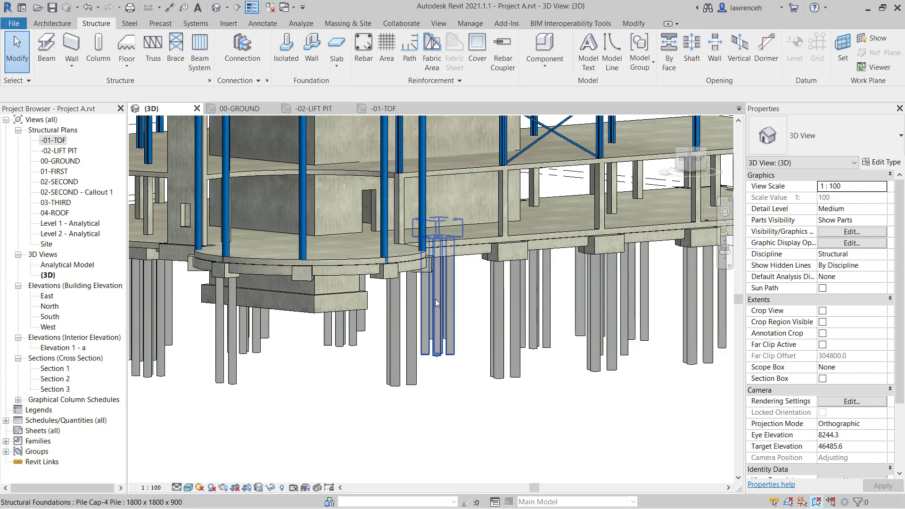
- Back on -01-TOF, place four 500 x 500 beams with CS between grid columns around the core
{"action": "left_click", "coordinate": [381, 109]}
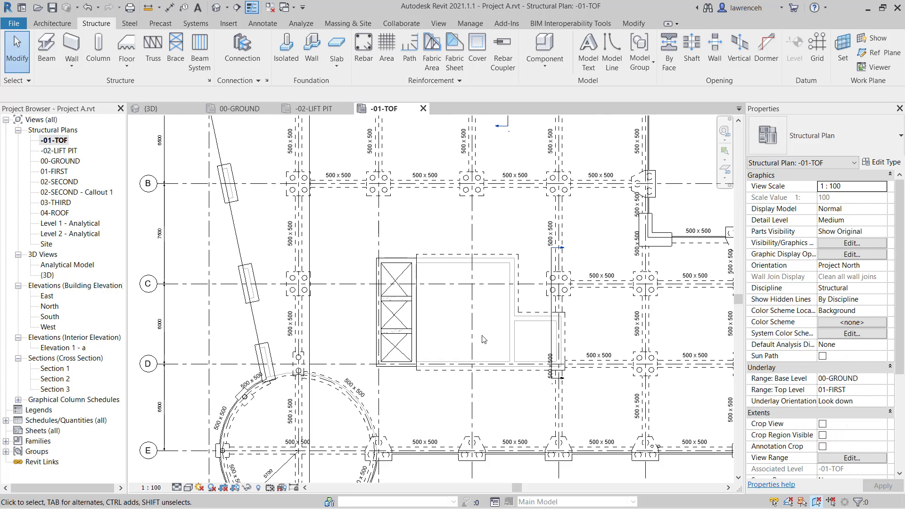
{"action": "key", "text": "c"}
{"action": "key", "text": "s"}
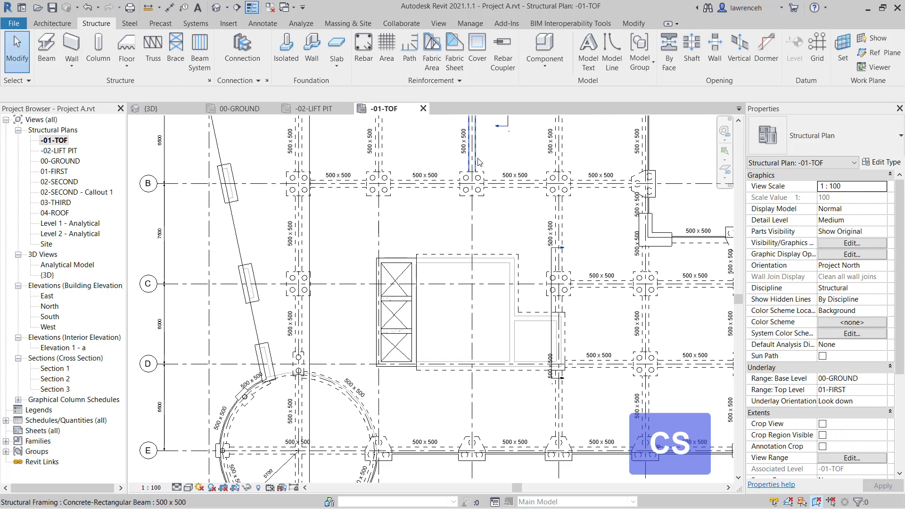
{"action": "left_click", "coordinate": [477, 160]}
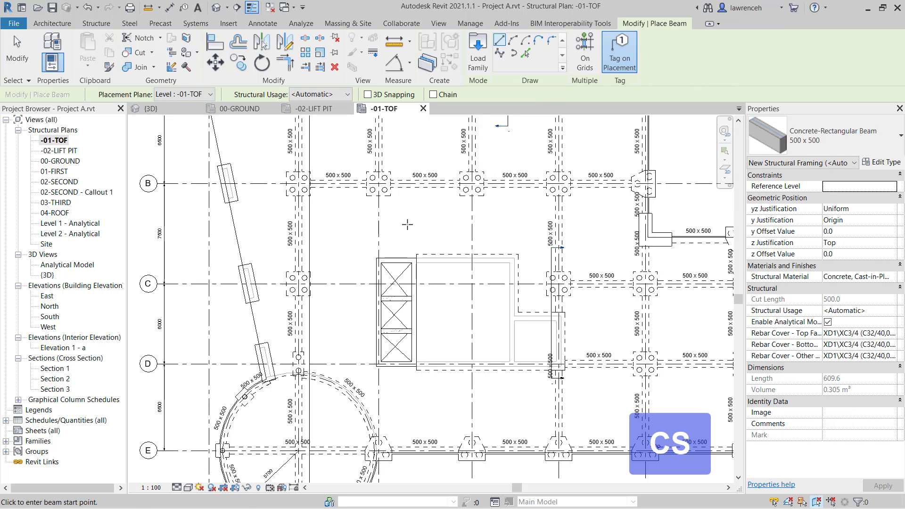
{"action": "scroll", "coordinate": [339, 254], "scroll_direction": "up", "scroll_amount": 2}
{"action": "left_click", "coordinate": [285, 293]}
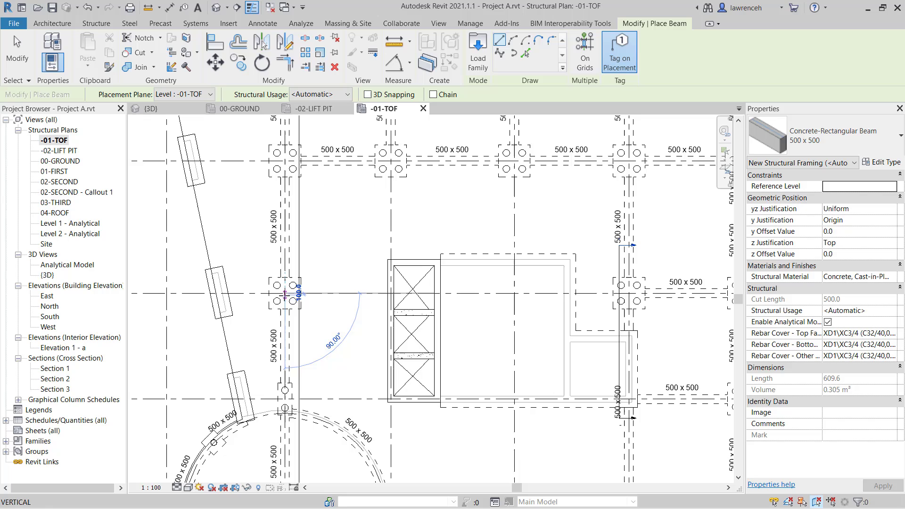
{"action": "left_click", "coordinate": [390, 294]}
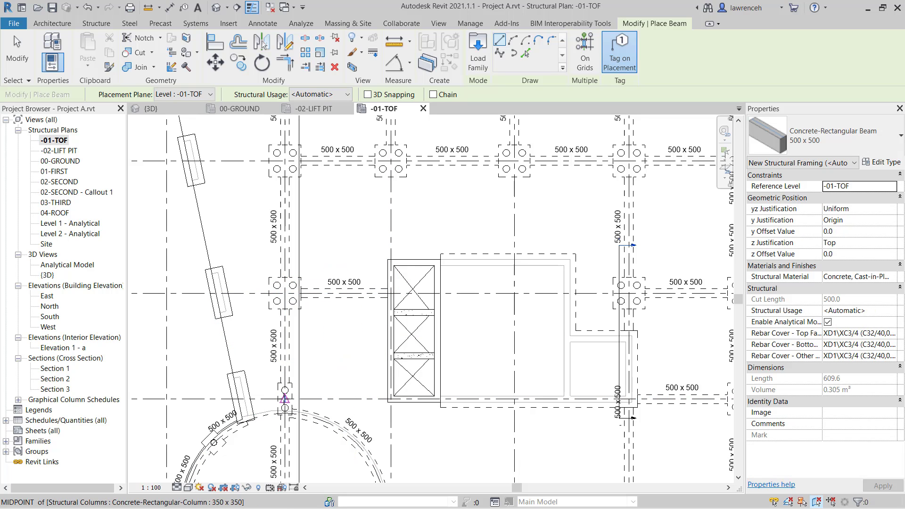
{"action": "left_click", "coordinate": [389, 402]}
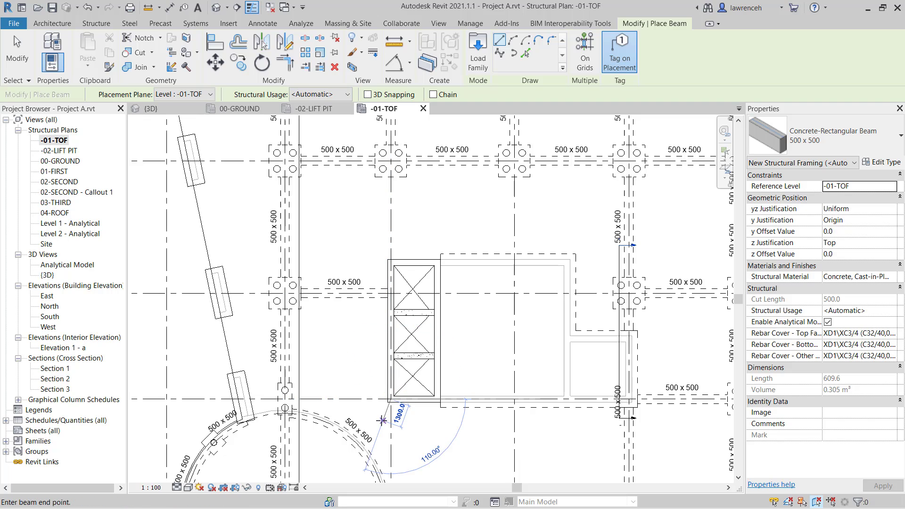
{"action": "left_click", "coordinate": [284, 399]}
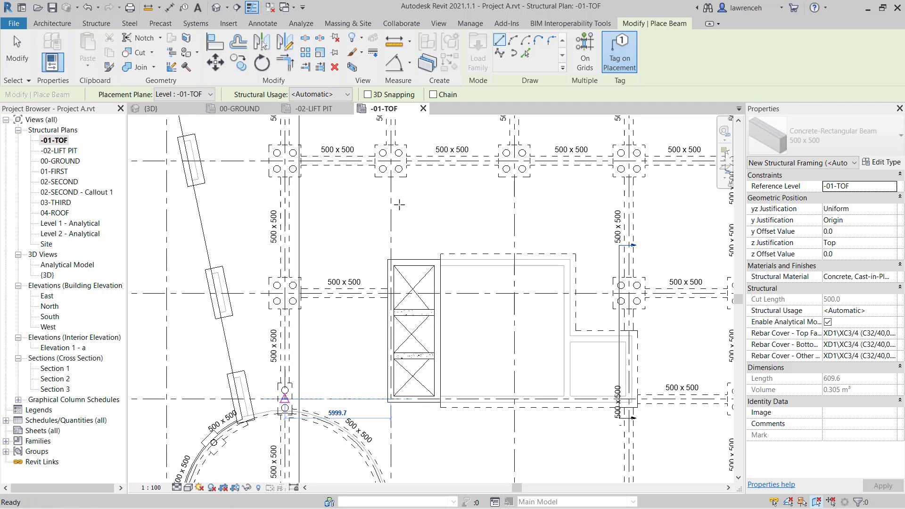
{"action": "left_click", "coordinate": [390, 162]}
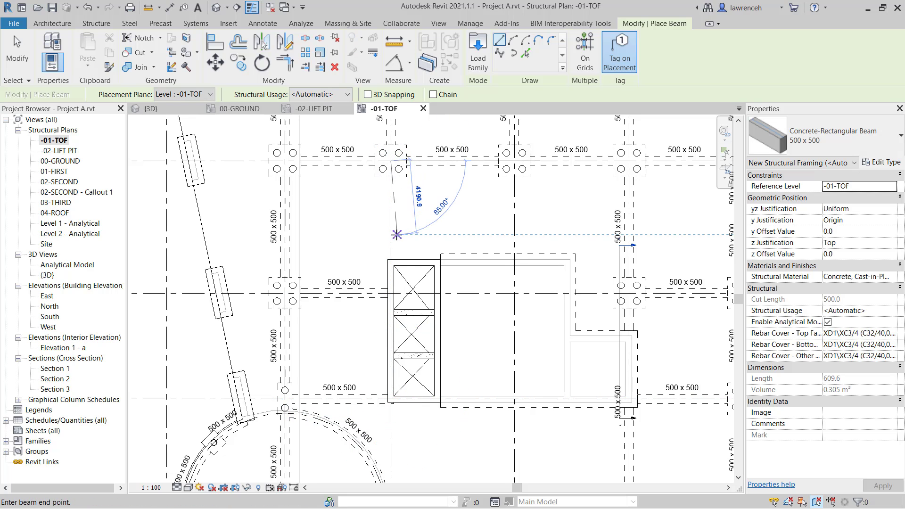
{"action": "left_click", "coordinate": [387, 271]}
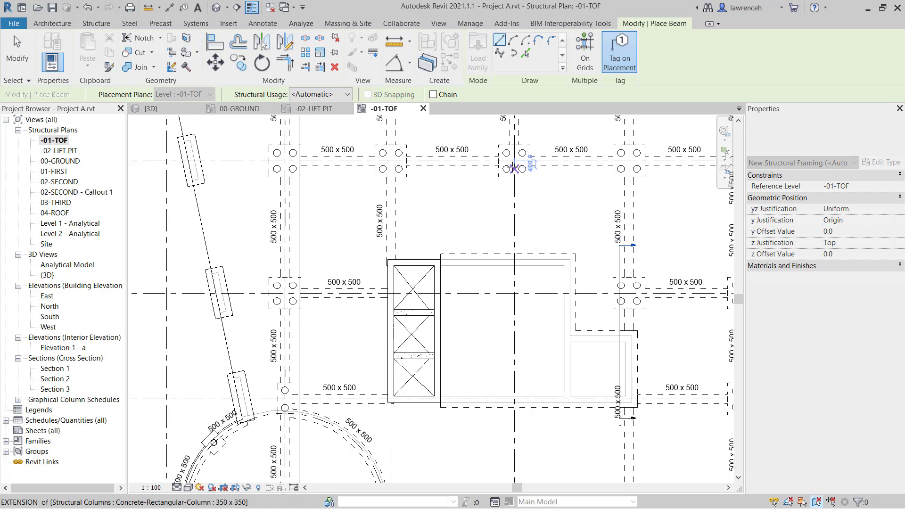
{"action": "left_click", "coordinate": [514, 163]}
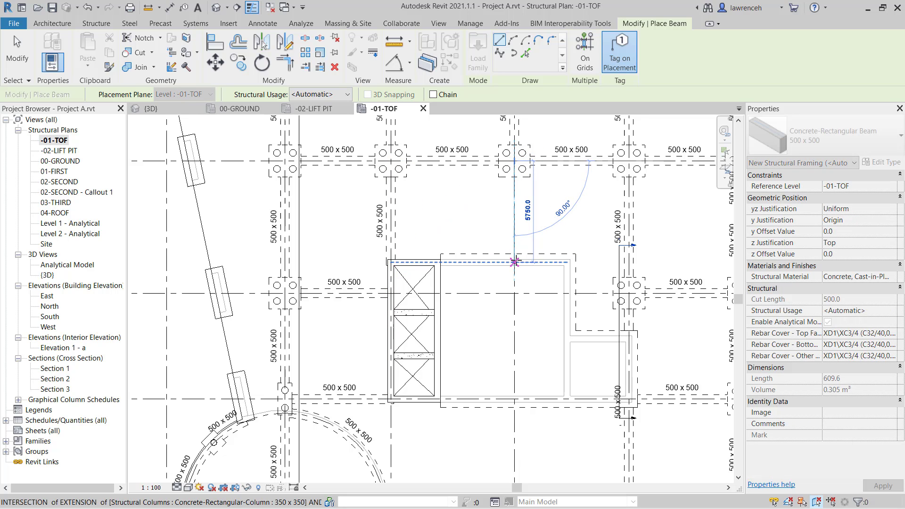
{"action": "left_click", "coordinate": [515, 262]}
{"action": "left_click", "coordinate": [514, 262]}
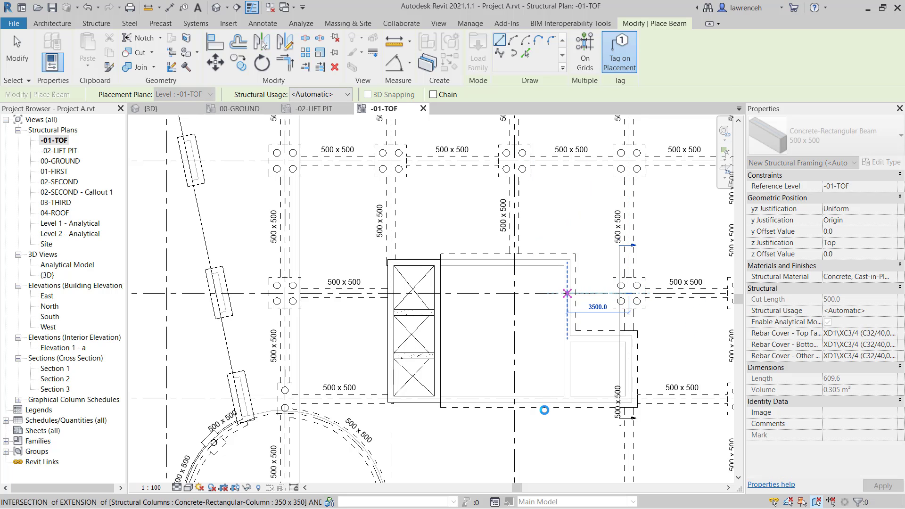
{"action": "key", "text": "Escape"}
{"action": "key", "text": "Escape"}
- Add another vertical 500 x 500 beam between the lower grid intersections
{"action": "scroll", "coordinate": [514, 414], "scroll_direction": "down", "scroll_amount": 3, "text": "ctrl"}
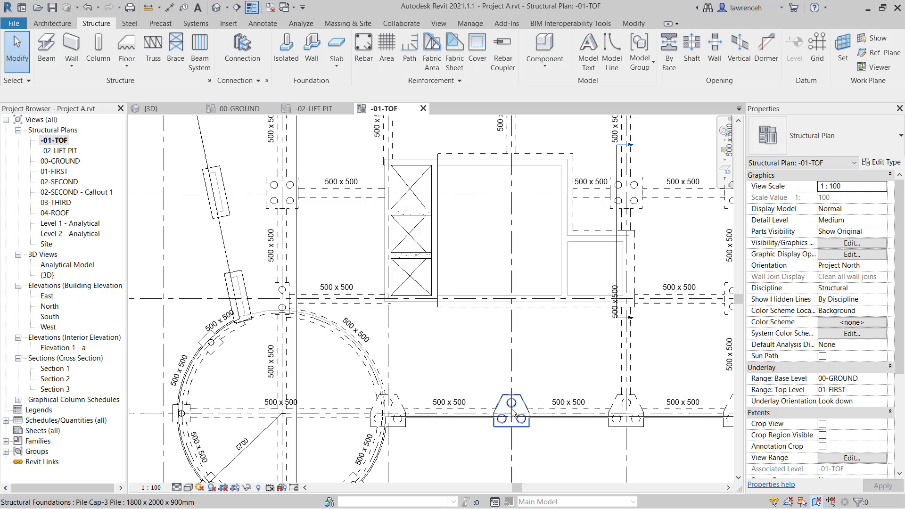
{"action": "key", "text": "b"}
{"action": "key", "text": "m"}
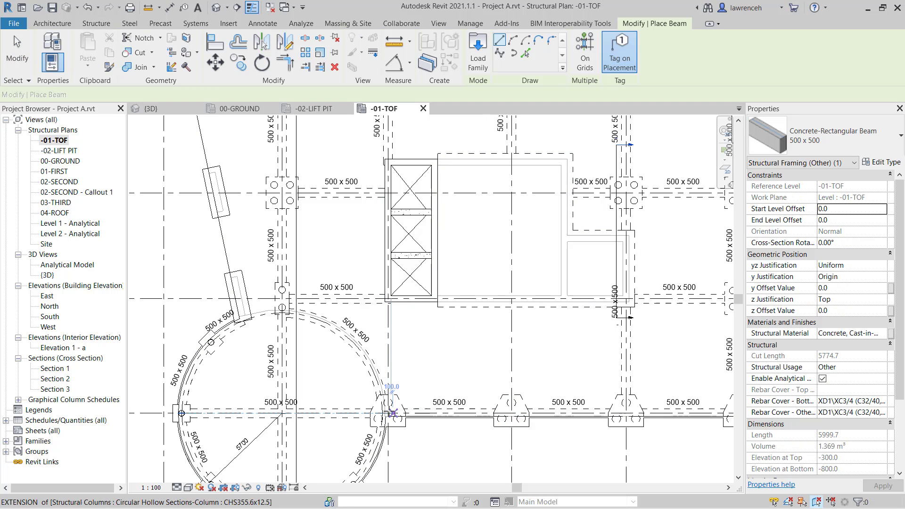
{"action": "left_click", "coordinate": [388, 413]}
{"action": "left_click", "coordinate": [387, 298]}
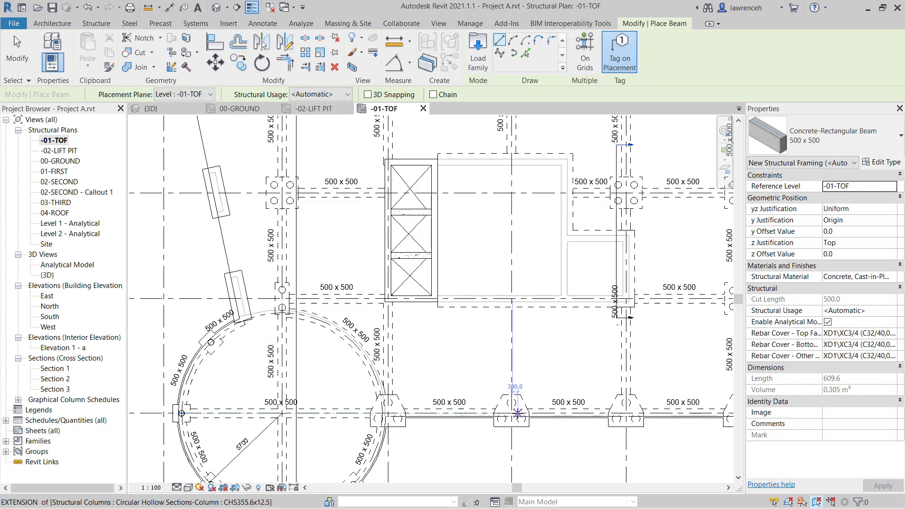
{"action": "left_click", "coordinate": [512, 413]}
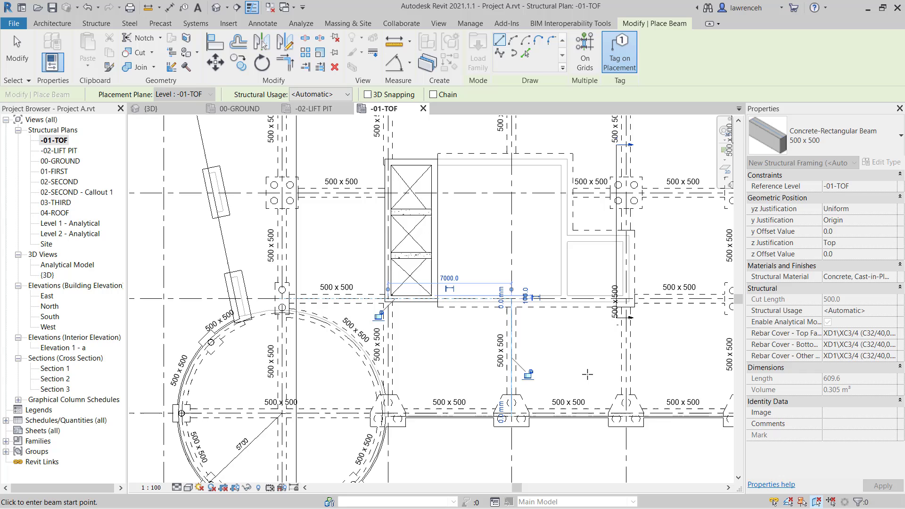
{"action": "key", "text": "Escape"}
{"action": "key", "text": "Escape"}
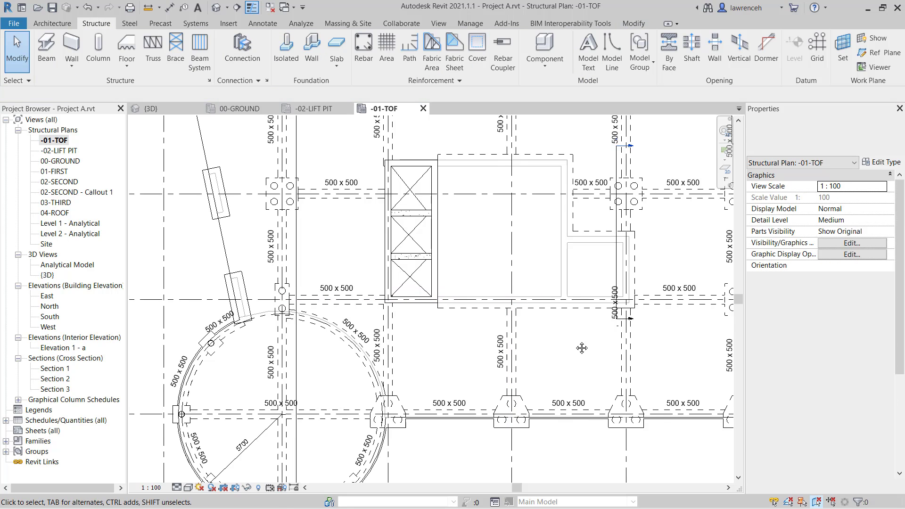
- In the 3D view, select all visible 500 x 500 beam instances and associate their Structural Material with the C40 global parameter
{"action": "left_click", "coordinate": [168, 111]}
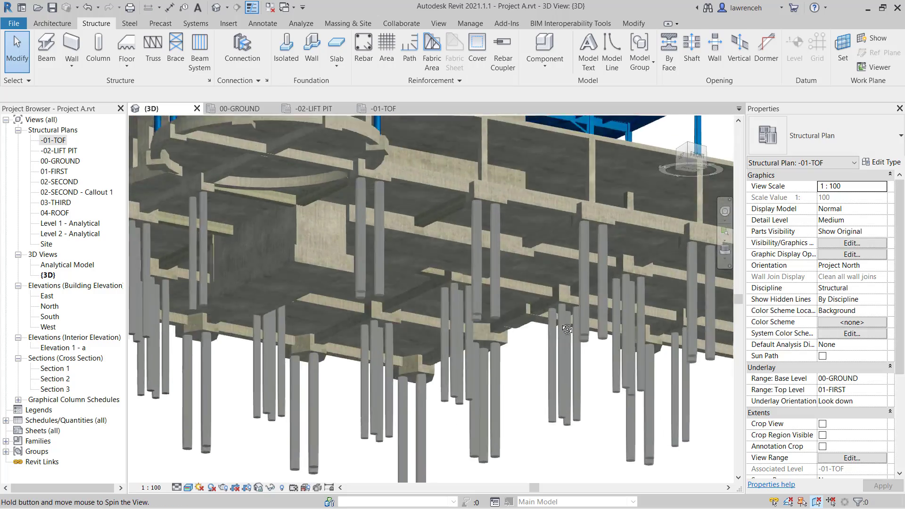
{"action": "middle_click_drag", "start_coordinate": [567, 329], "coordinate": [606, 319], "text": "shift"}
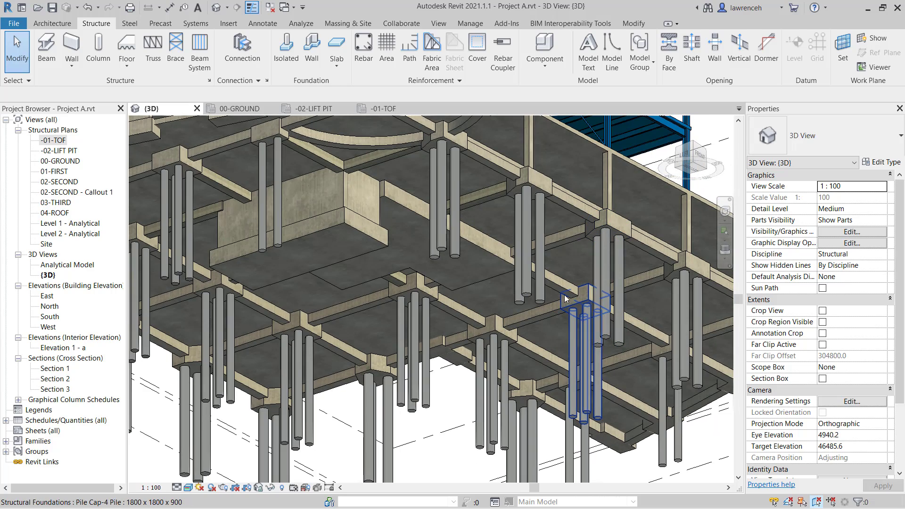
{"action": "middle_click_drag", "start_coordinate": [478, 285], "coordinate": [510, 318]}
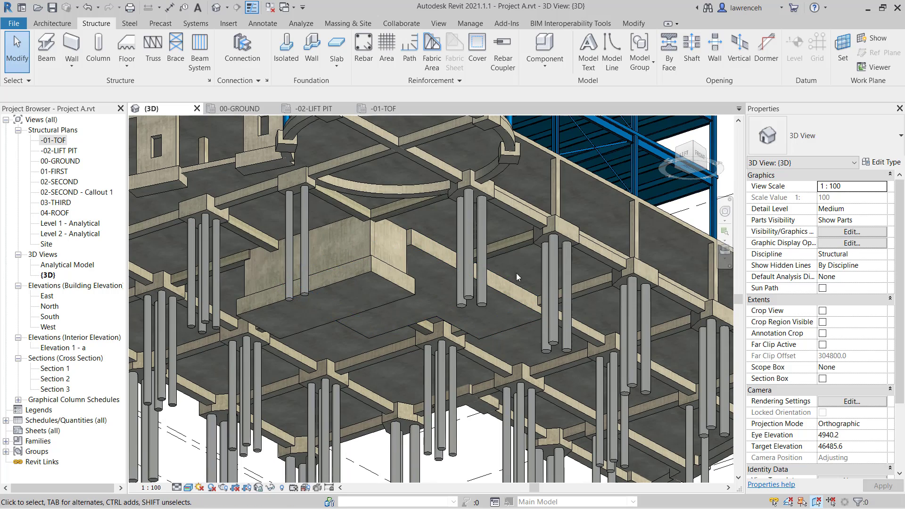
{"action": "left_click", "coordinate": [521, 245]}
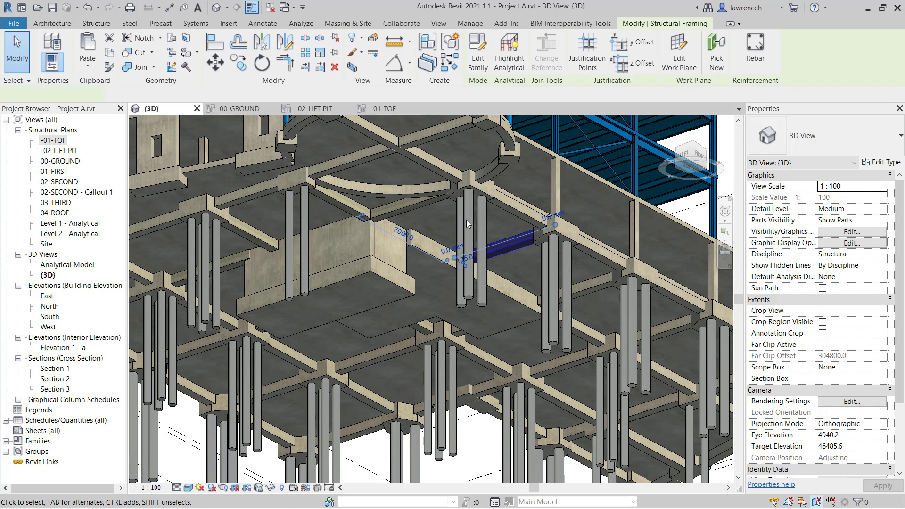
{"action": "right_click", "coordinate": [474, 152]}
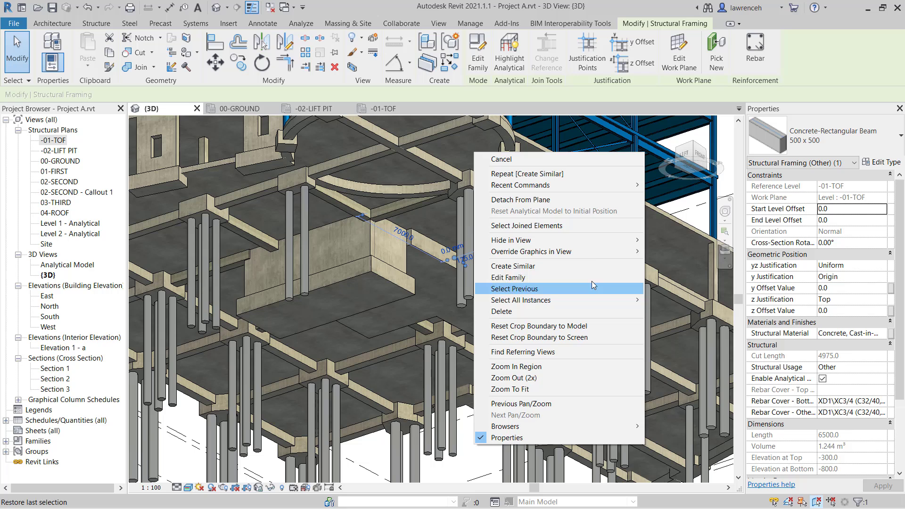
{"action": "mouse_move", "coordinate": [603, 301]}
{"action": "left_click", "coordinate": [679, 301]}
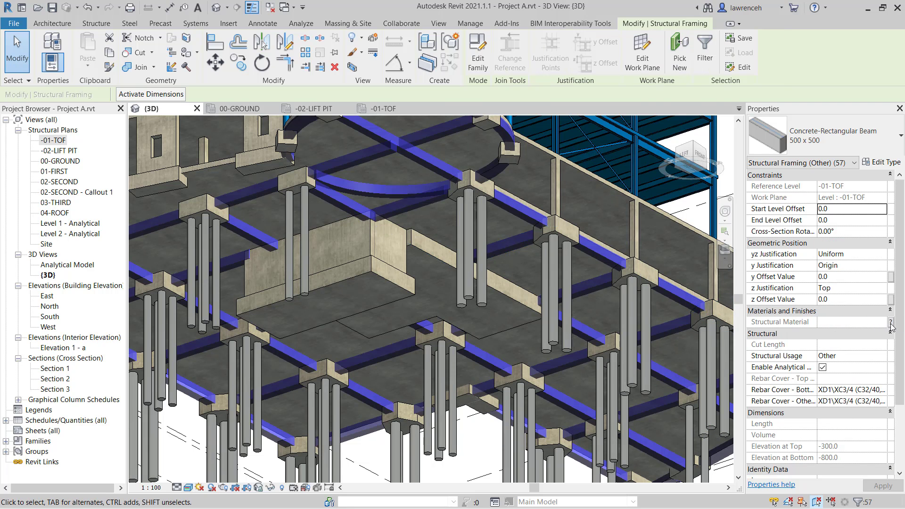
{"action": "left_click", "coordinate": [890, 323]}
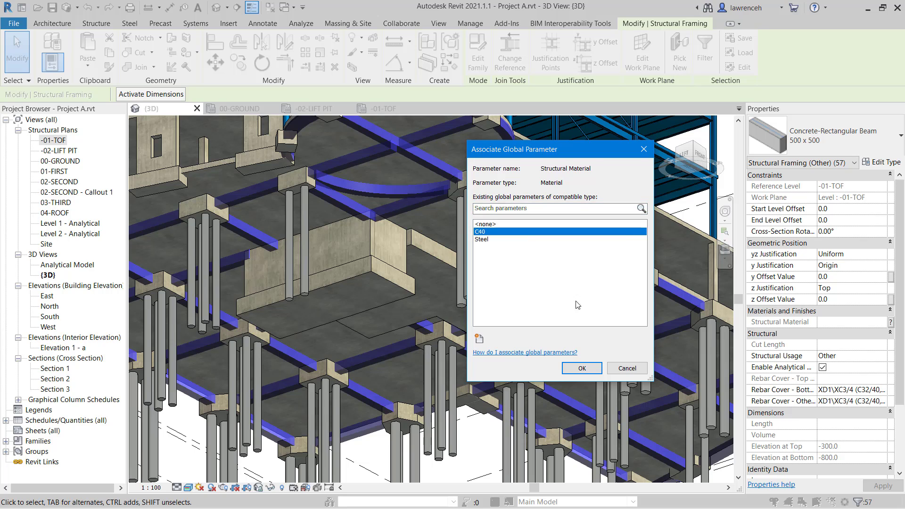
{"action": "left_click", "coordinate": [585, 373]}
{"action": "key", "text": "Escape"}
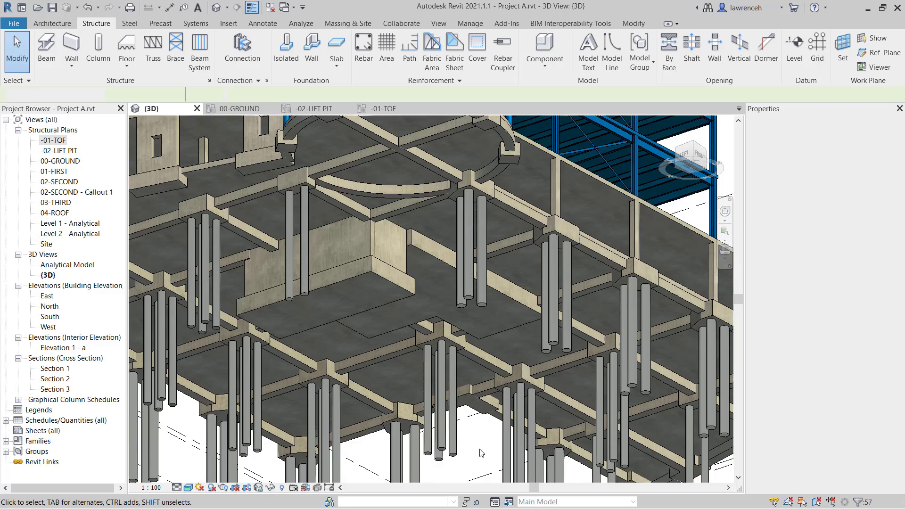
- Orbit and zoom out to view the whole structural model, then save the project
{"action": "middle_click_drag", "start_coordinate": [499, 358], "coordinate": [487, 375], "text": "shift"}
{"action": "scroll", "coordinate": [486, 375], "scroll_direction": "down", "scroll_amount": 5}
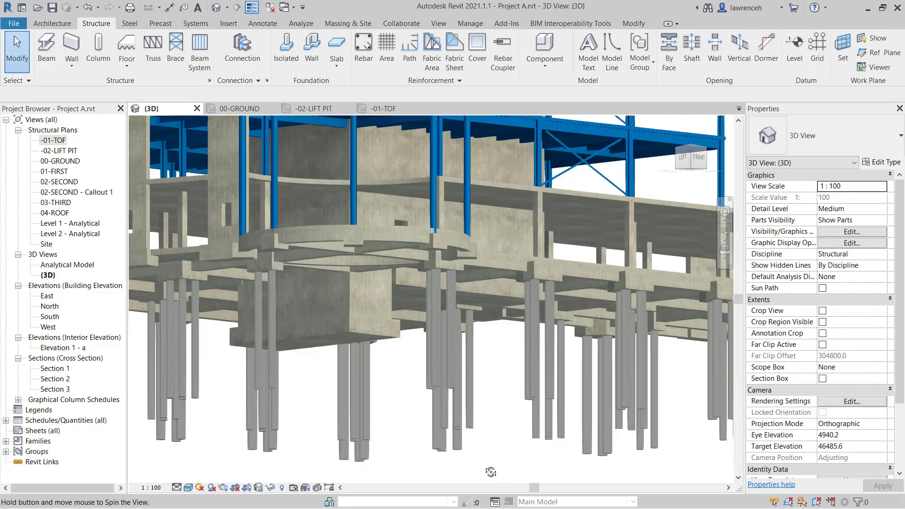
{"action": "middle_click_drag", "start_coordinate": [474, 407], "coordinate": [481, 433], "text": "shift"}
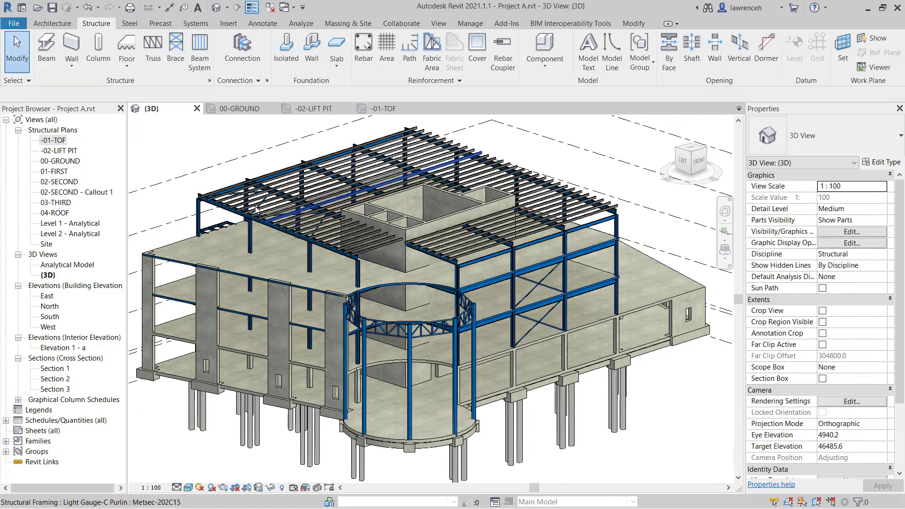
{"action": "left_click", "coordinate": [53, 9]}
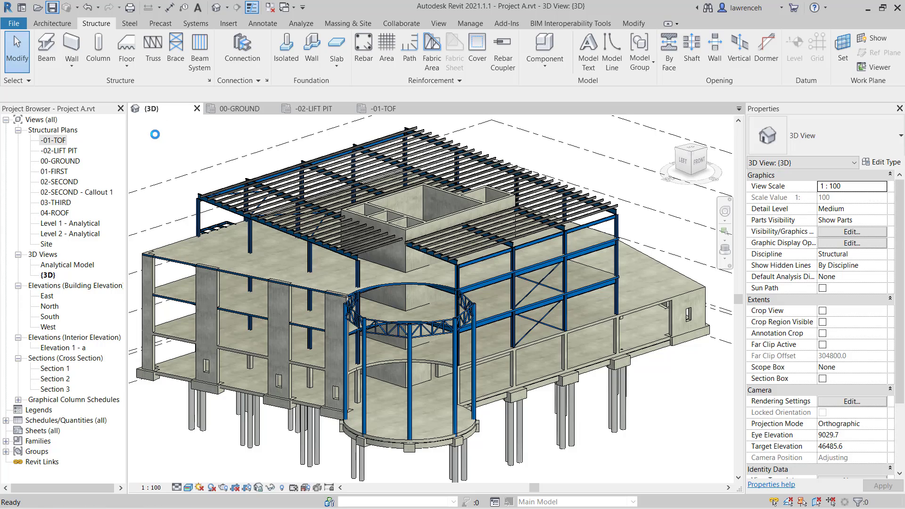